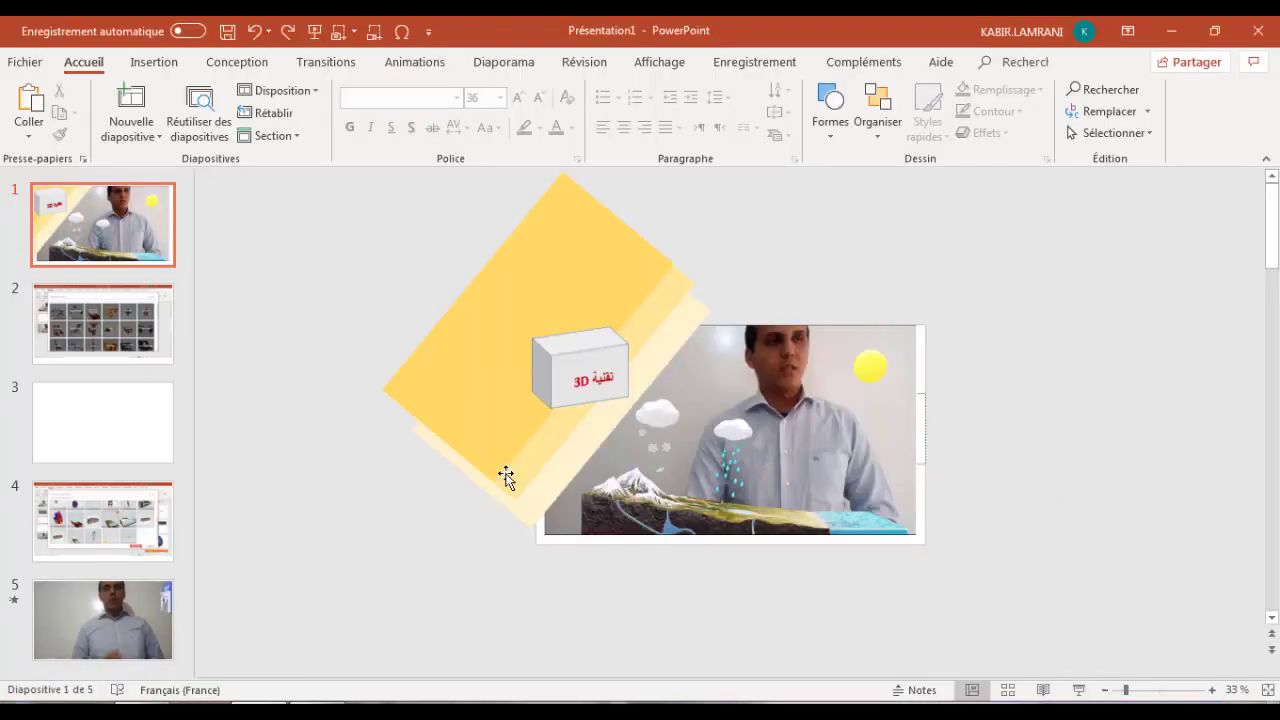
Open the empty slide 3 from the slide pane
{"action": "left_click", "coordinate": [134, 417]}
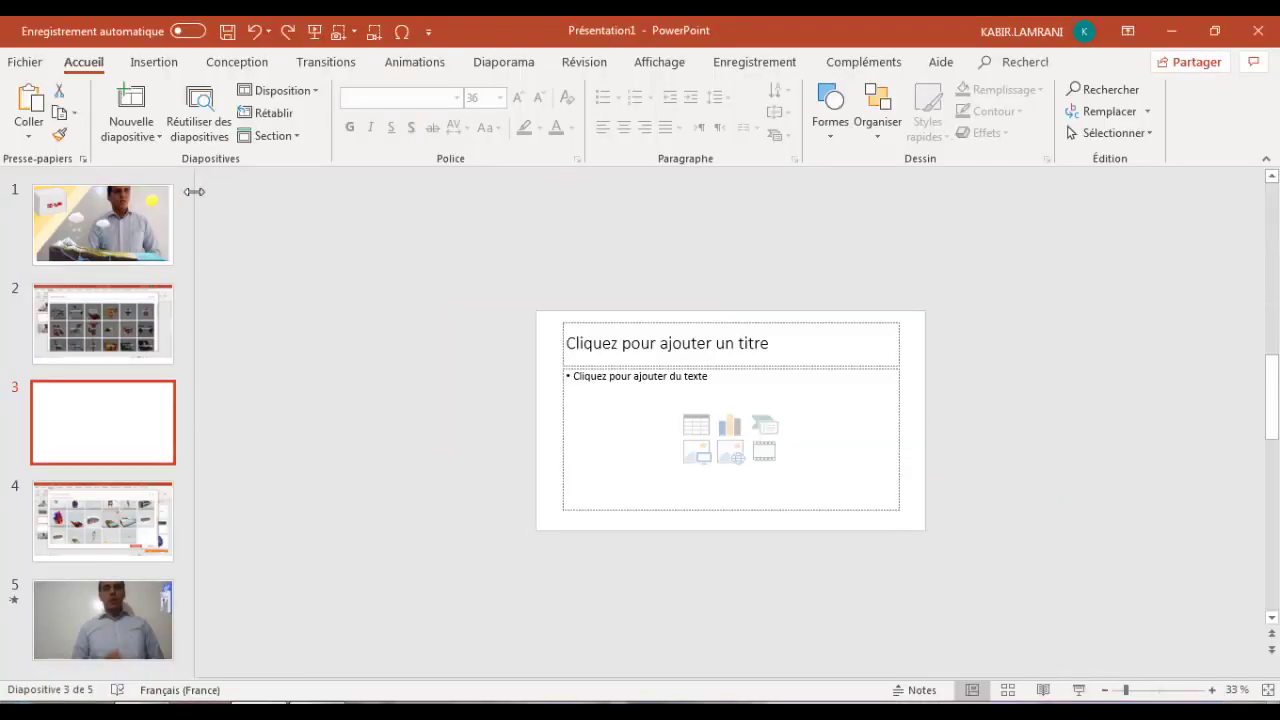
Open the Modèles 3D dropdown on the Insertion tab to show file and online sources
{"action": "left_click", "coordinate": [155, 63]}
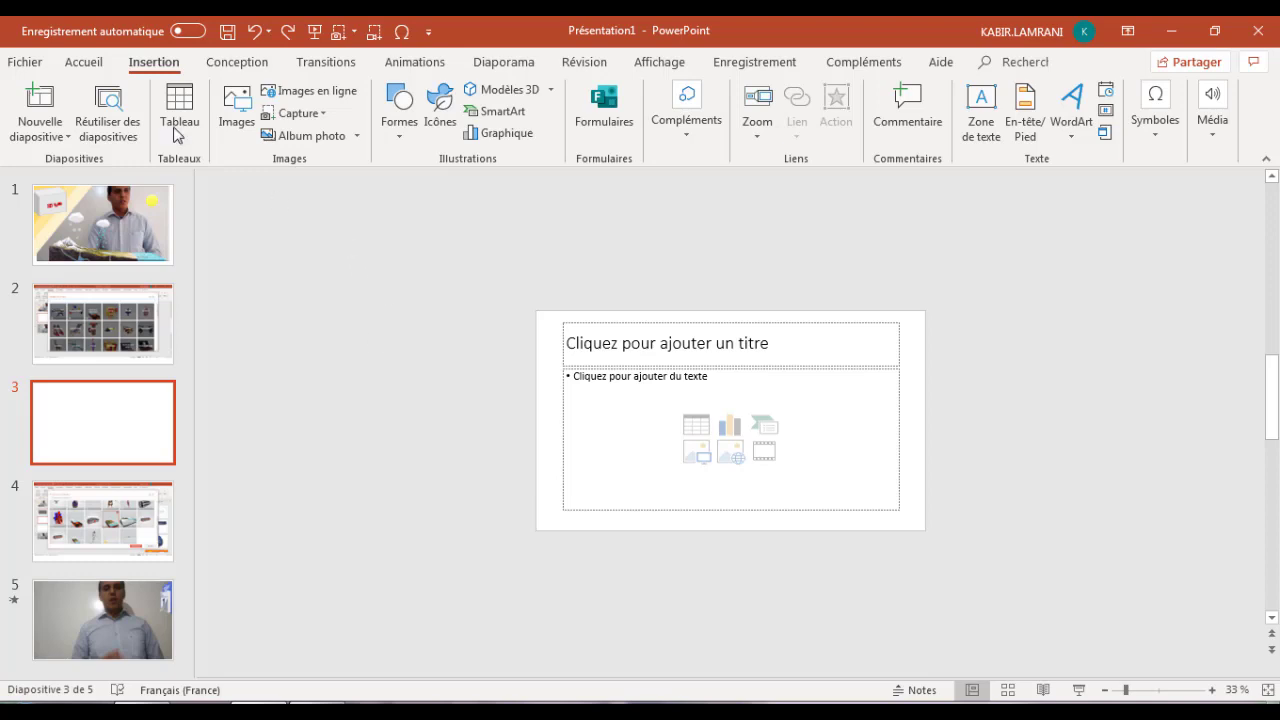
{"action": "left_click", "coordinate": [551, 93]}
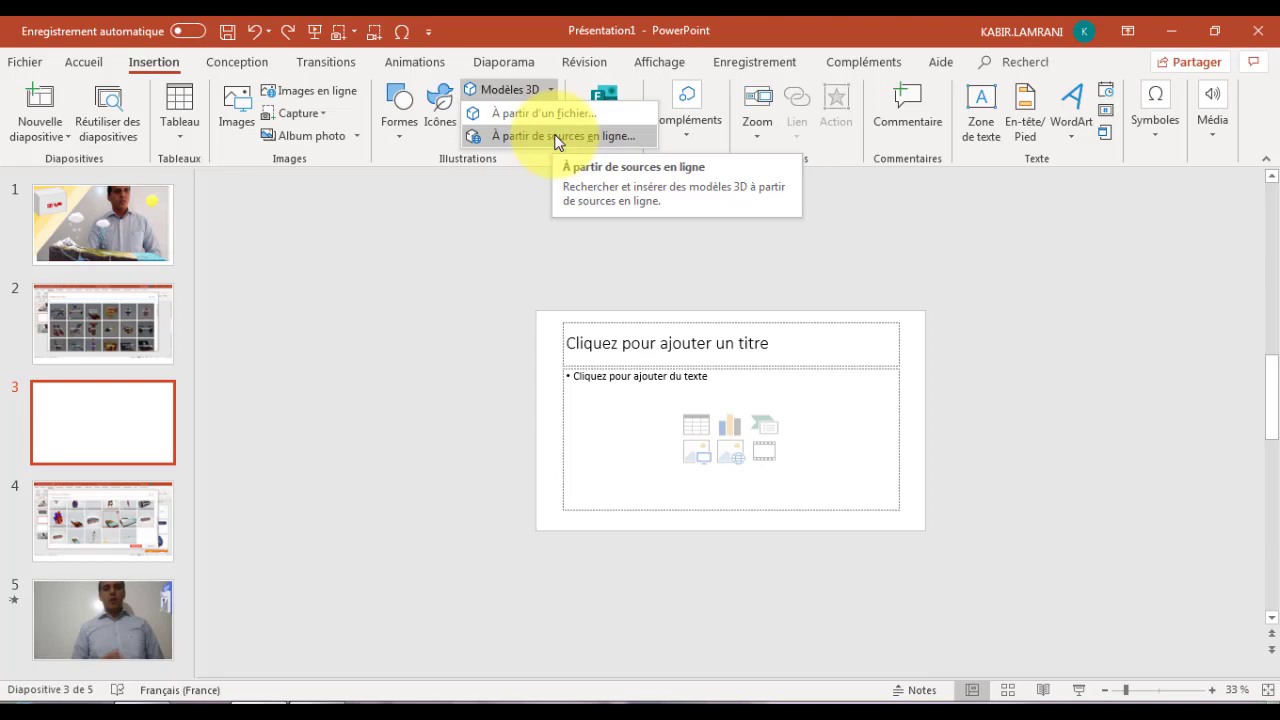
Browse 3D models from online sources via À partir de sources en ligne…
{"action": "left_click", "coordinate": [557, 138]}
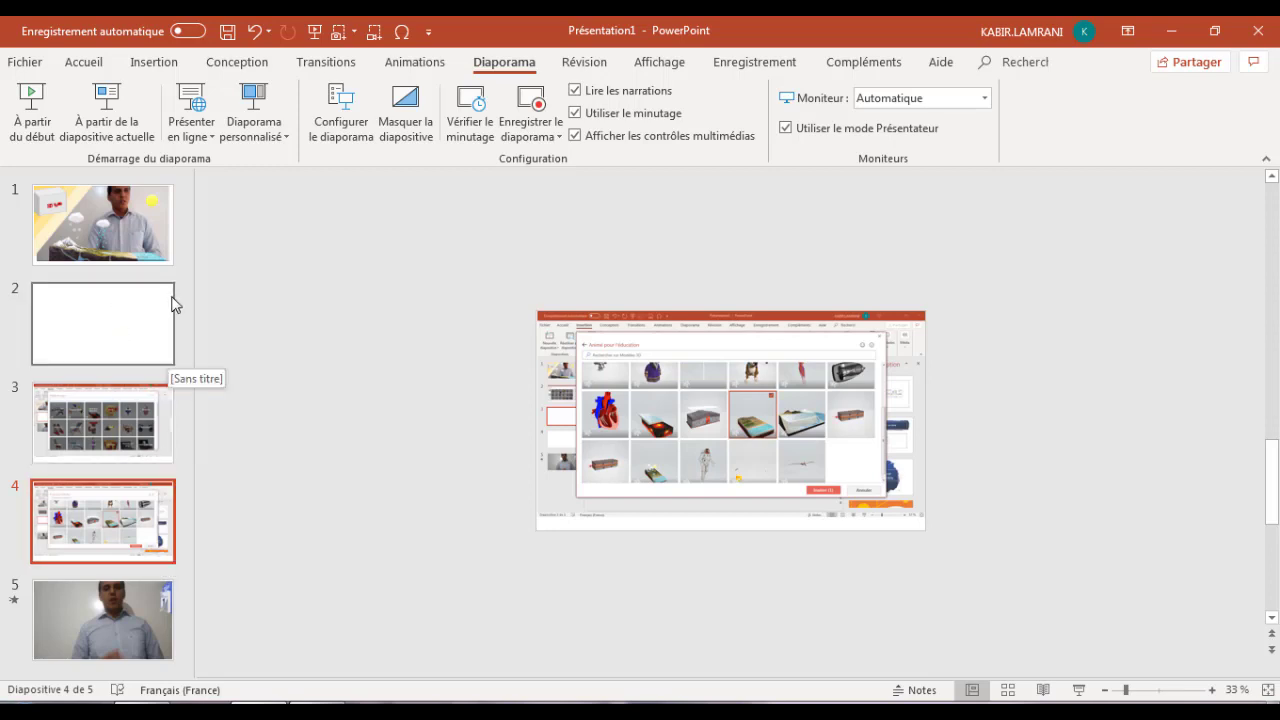
Open slide 5 and select the drone, intestines, chalkboard and globe models in turn
{"action": "left_click", "coordinate": [147, 600]}
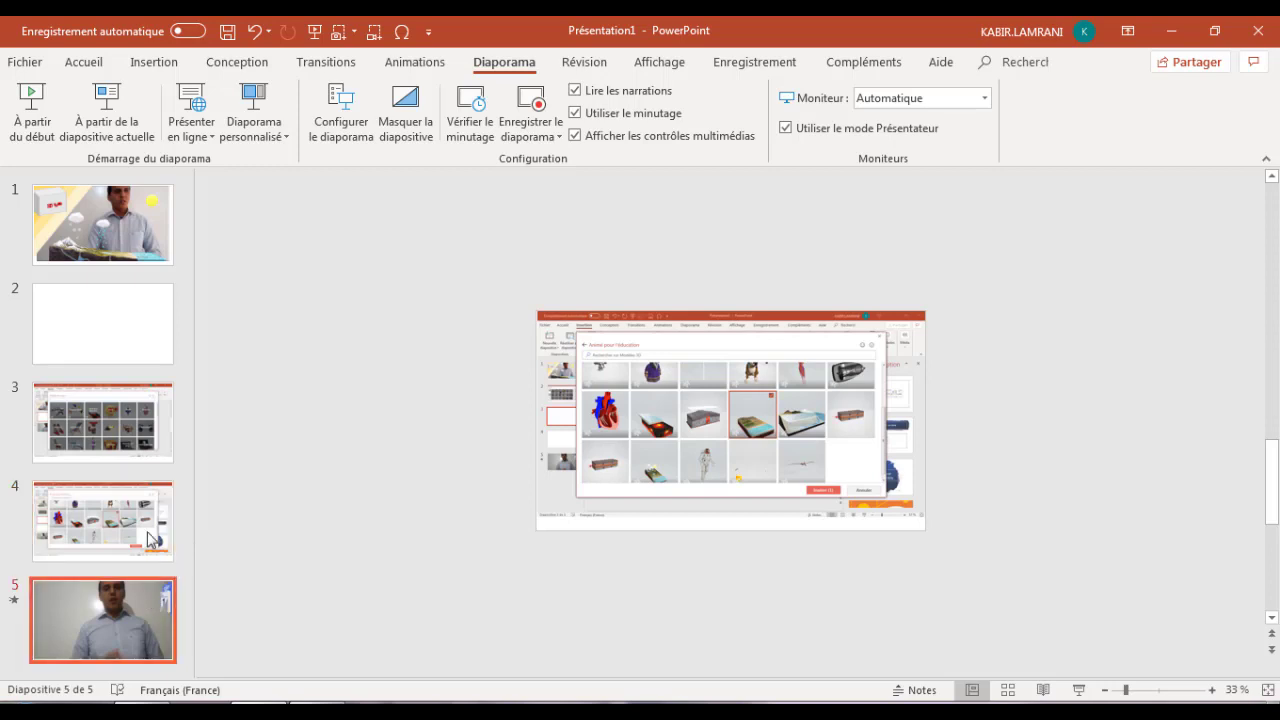
{"action": "left_click", "coordinate": [138, 608]}
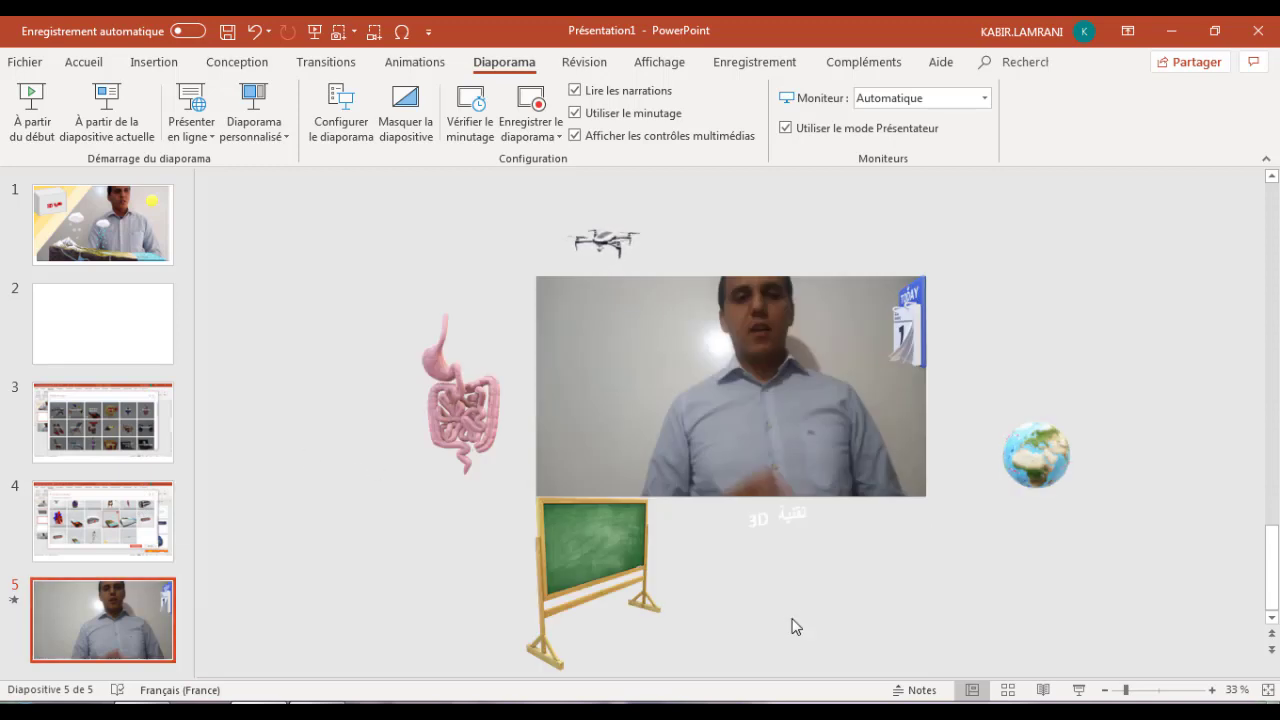
{"action": "left_click", "coordinate": [615, 241]}
{"action": "left_click", "coordinate": [476, 424]}
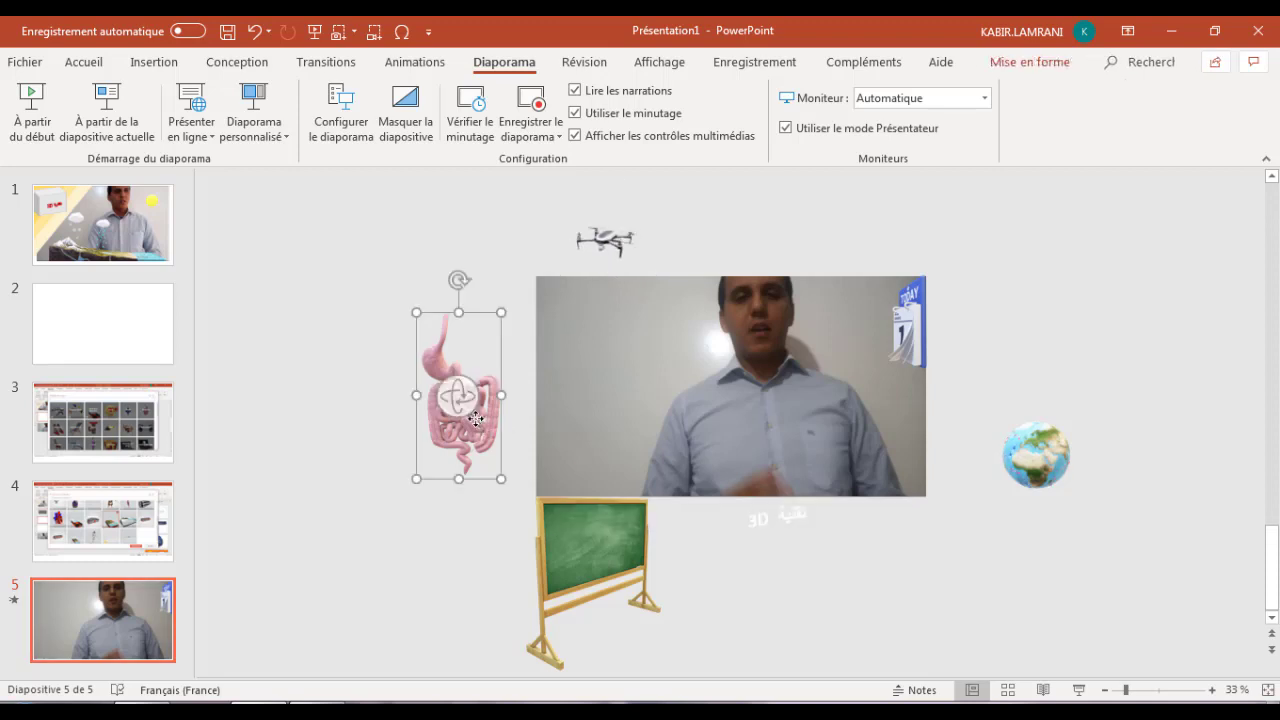
{"action": "left_click", "coordinate": [613, 557]}
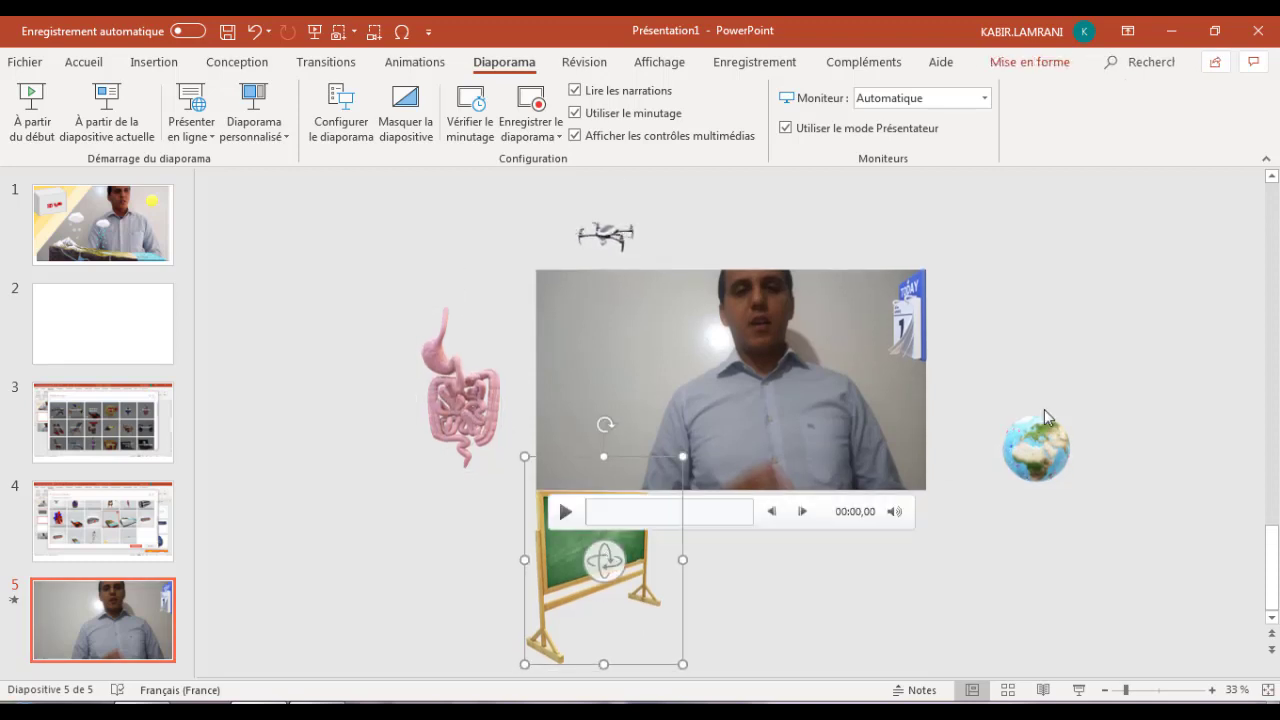
{"action": "left_click", "coordinate": [1036, 452]}
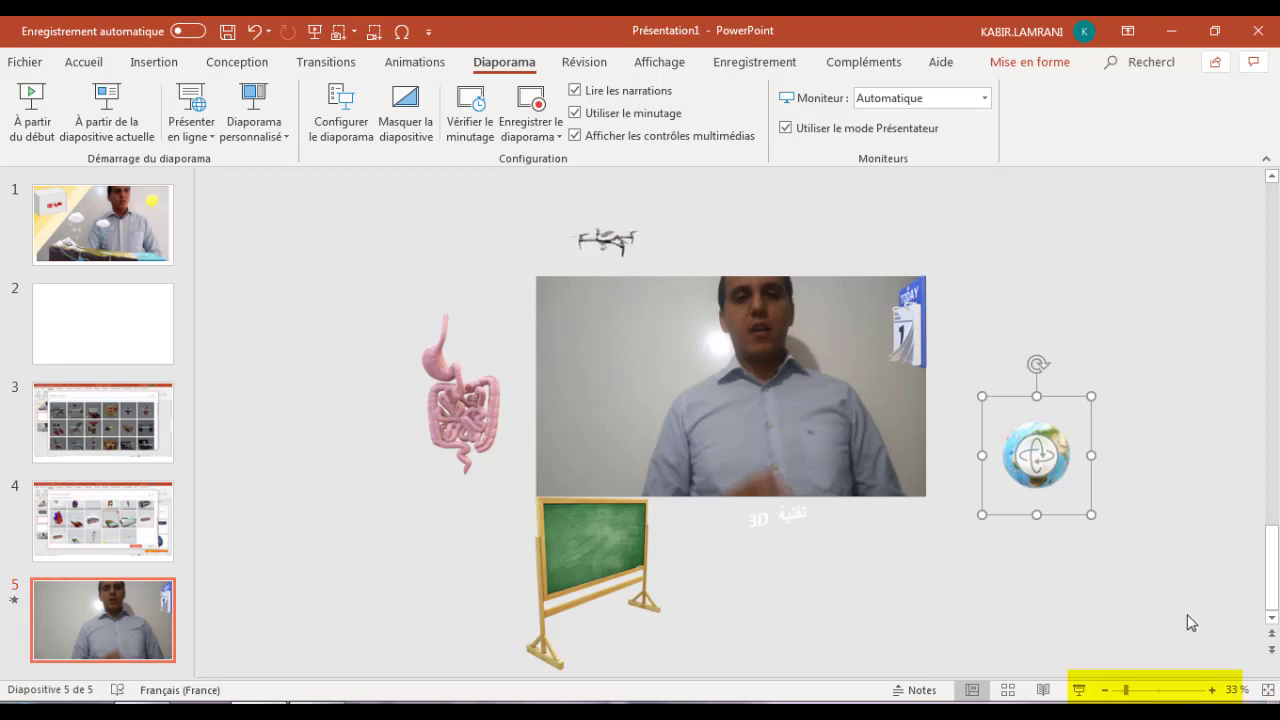
Zoom in and back out on slide 5, then deselect the globe
{"action": "mouse_move", "coordinate": [1126, 692]}
{"action": "left_mouse_down"}
{"action": "mouse_move", "coordinate": [1146, 692]}
{"action": "mouse_move", "coordinate": [1131, 695]}
{"action": "left_mouse_up"}
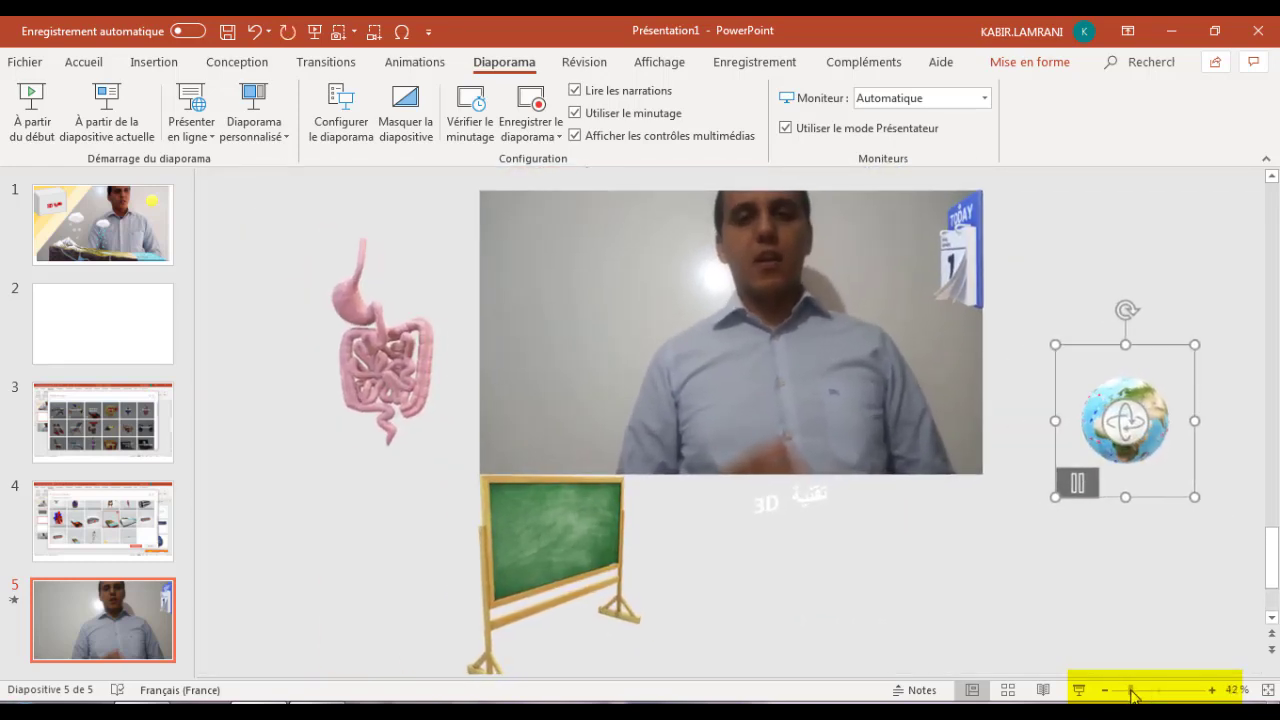
{"action": "left_click_drag", "start_coordinate": [1130, 695], "coordinate": [1126, 692]}
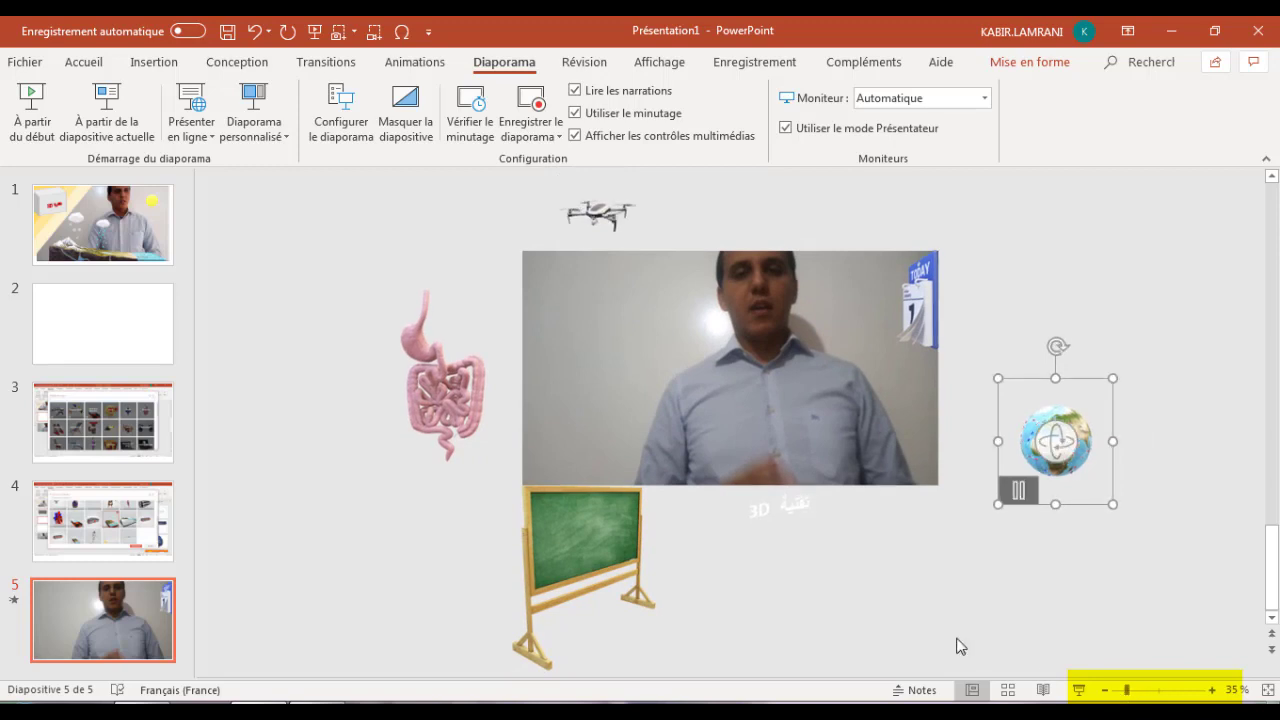
{"action": "left_click", "coordinate": [940, 613]}
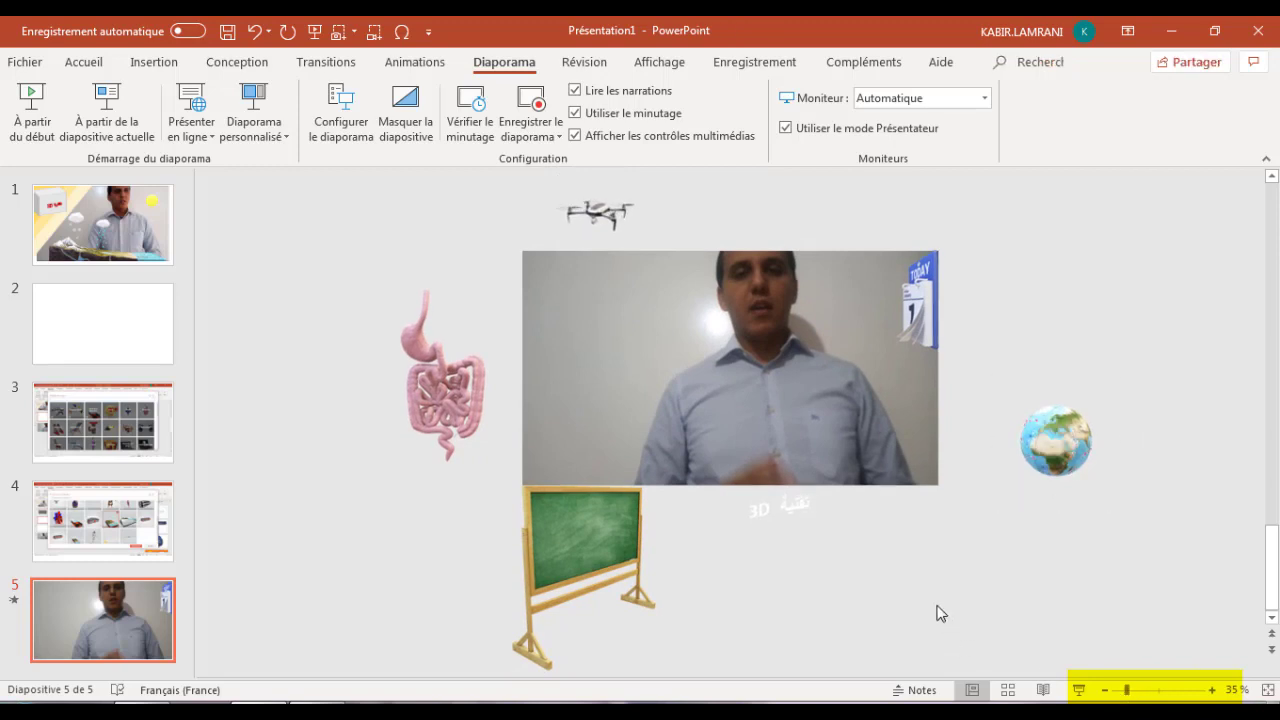
Play the talking-head video and pause it at 00:25,99
{"action": "left_click", "coordinate": [633, 318]}
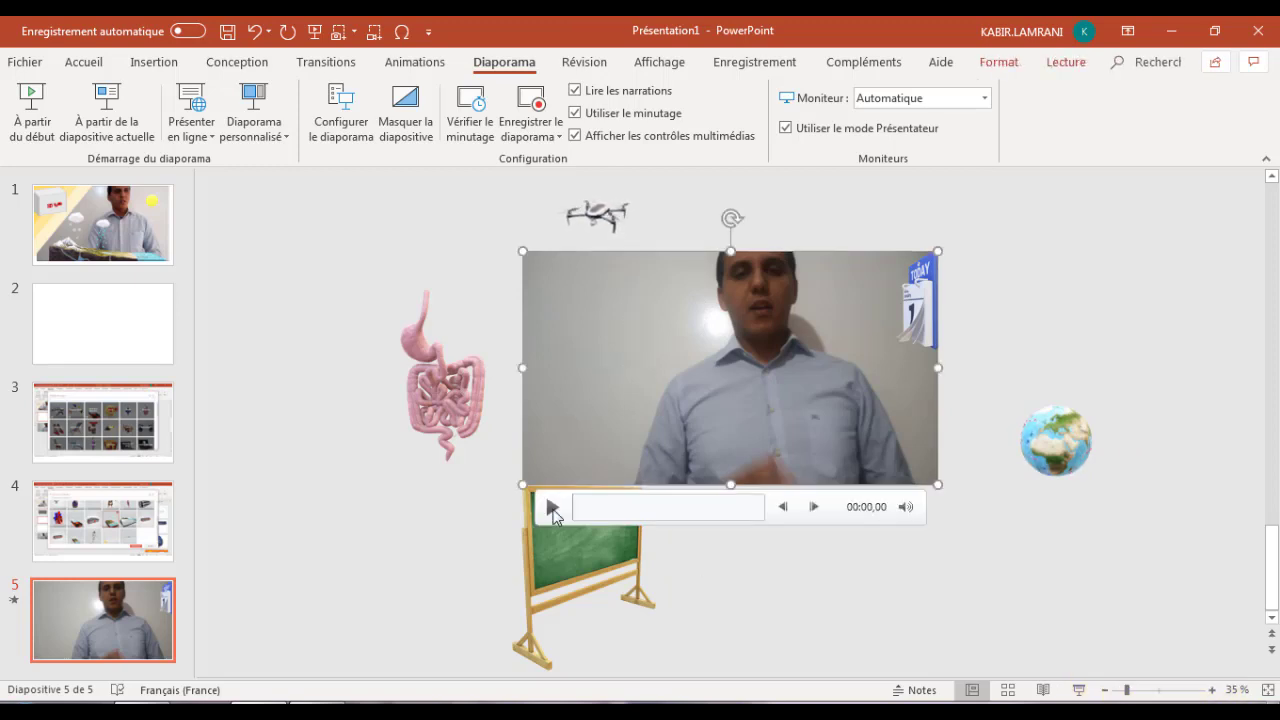
{"action": "left_click", "coordinate": [551, 510]}
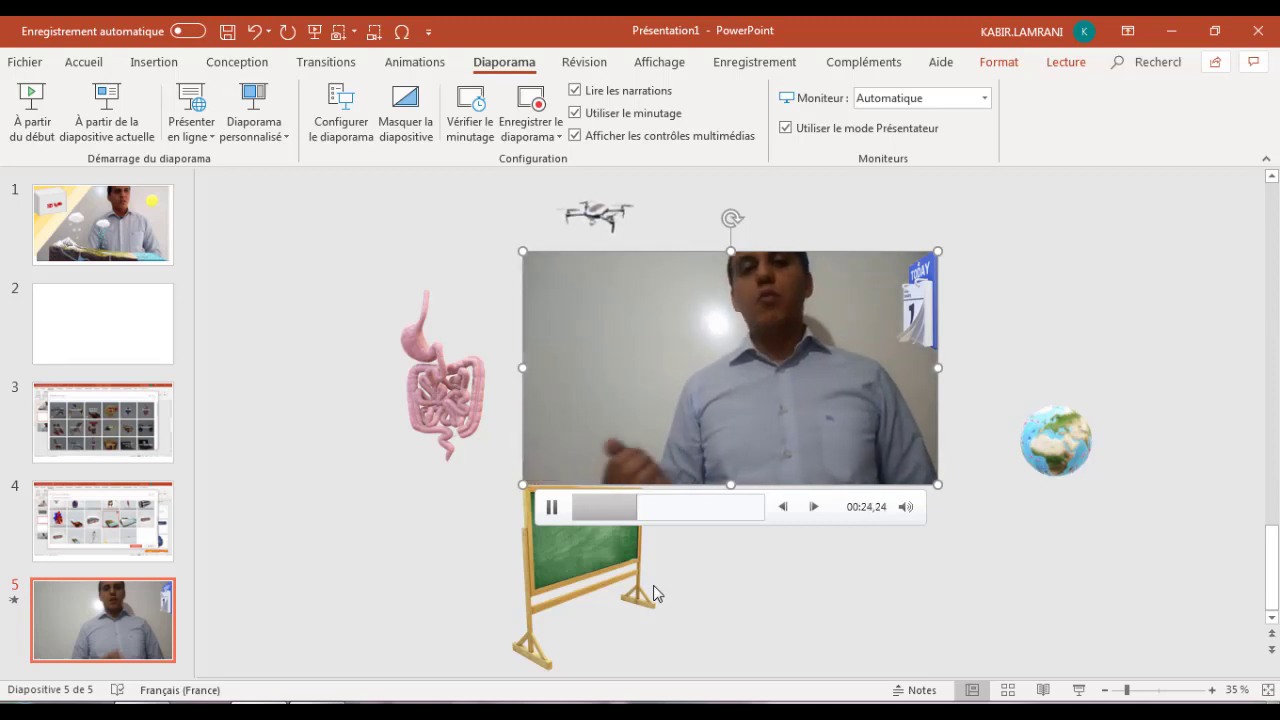
{"action": "left_click", "coordinate": [551, 507]}
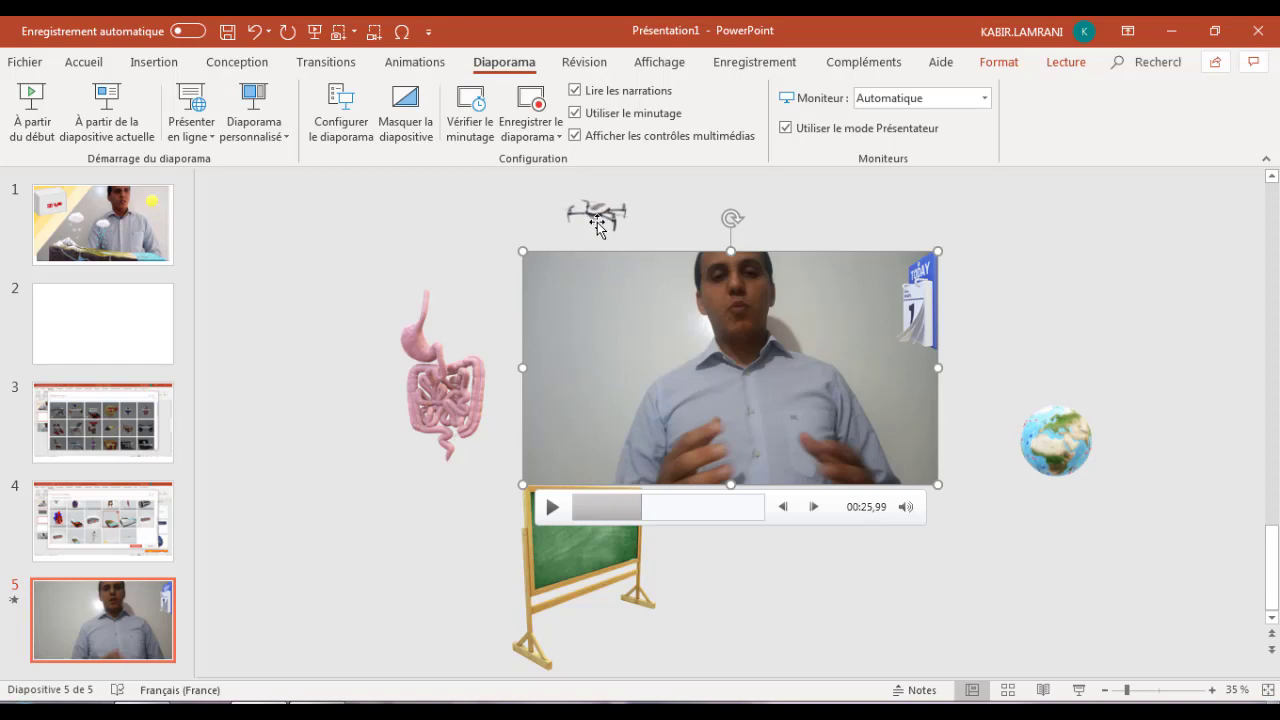
Show slide 5's animations in the Volet Animation and select the drone model
{"action": "left_click", "coordinate": [401, 65]}
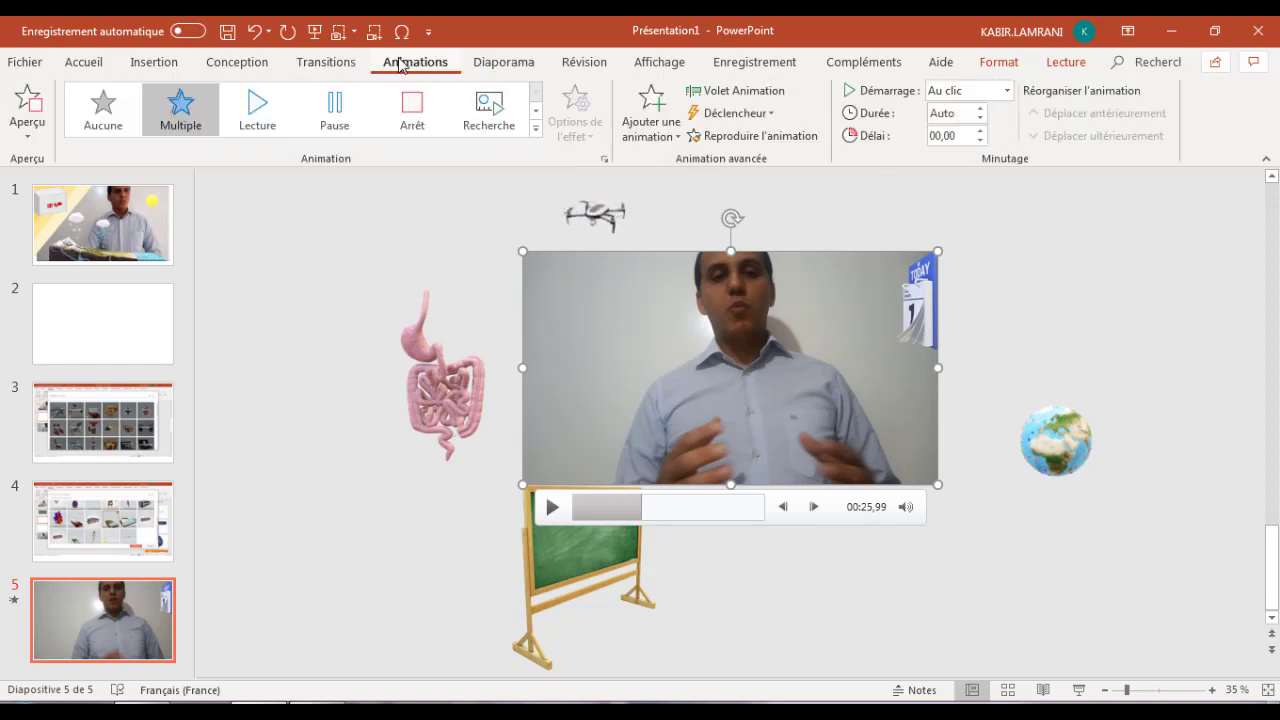
{"action": "left_click", "coordinate": [713, 90]}
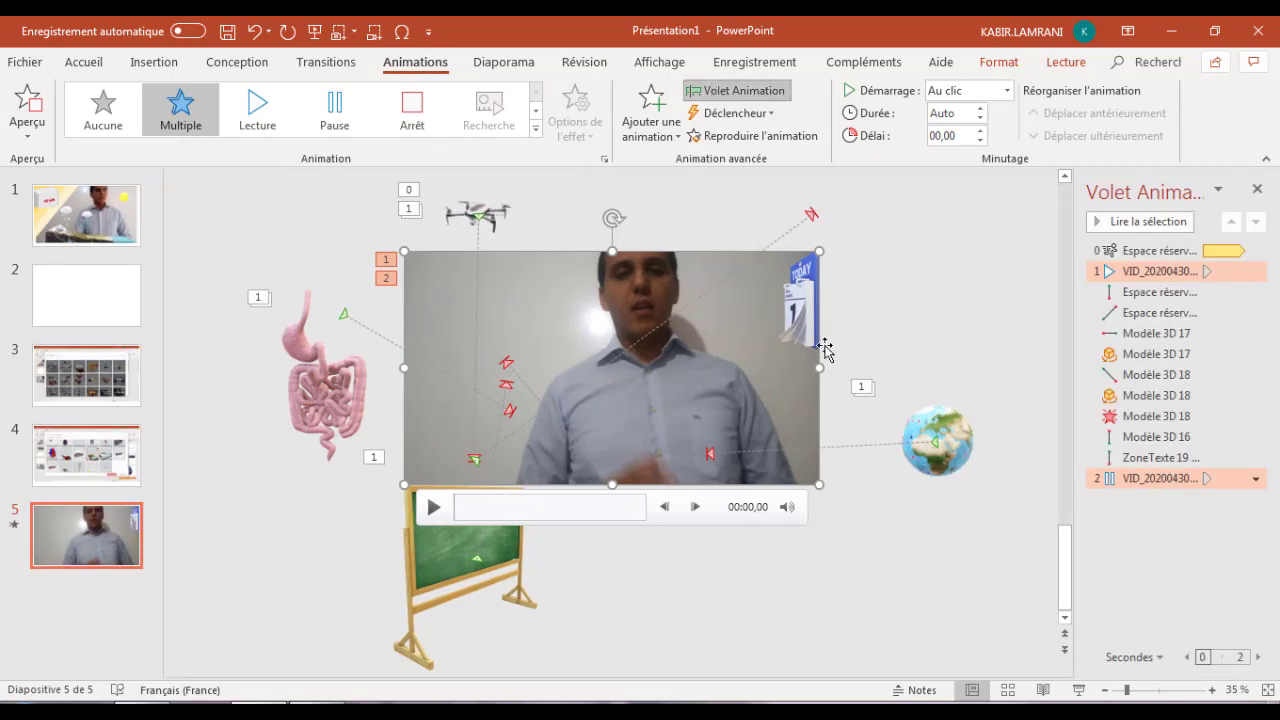
{"action": "left_click", "coordinate": [491, 211]}
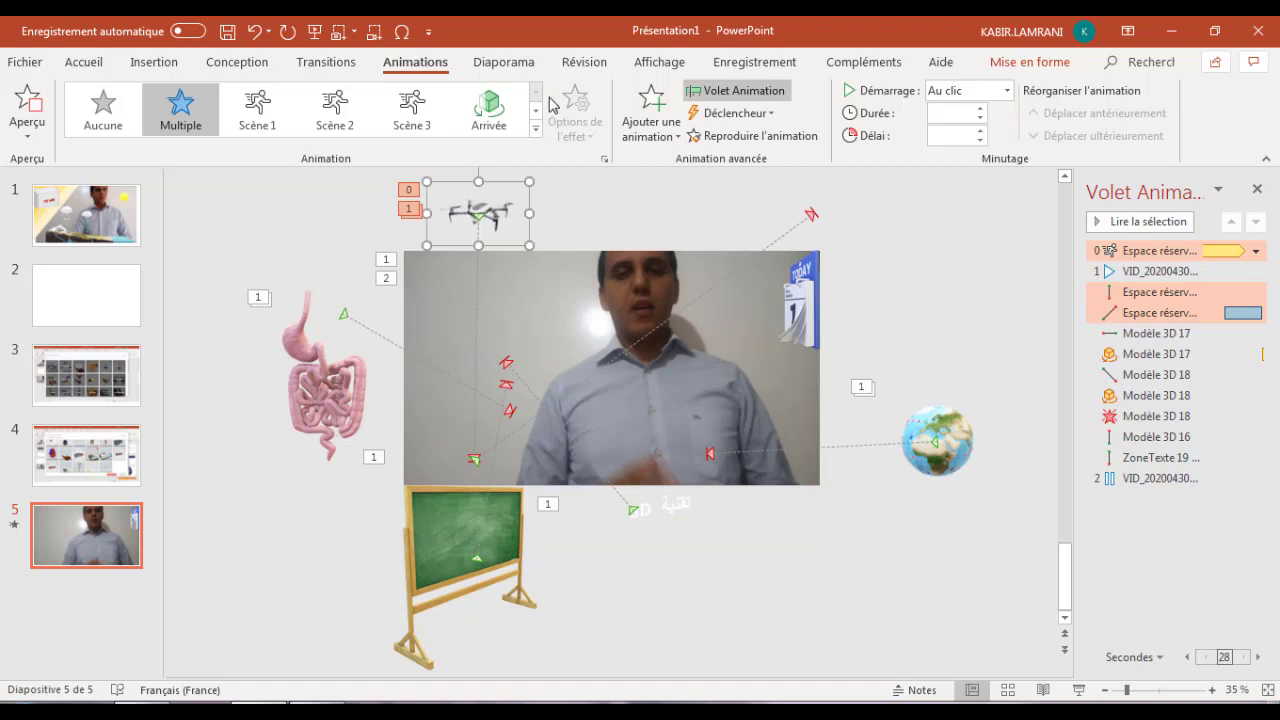
Browse the drone's Autres mouvements motion paths, then cancel without changes
{"action": "left_click", "coordinate": [535, 128]}
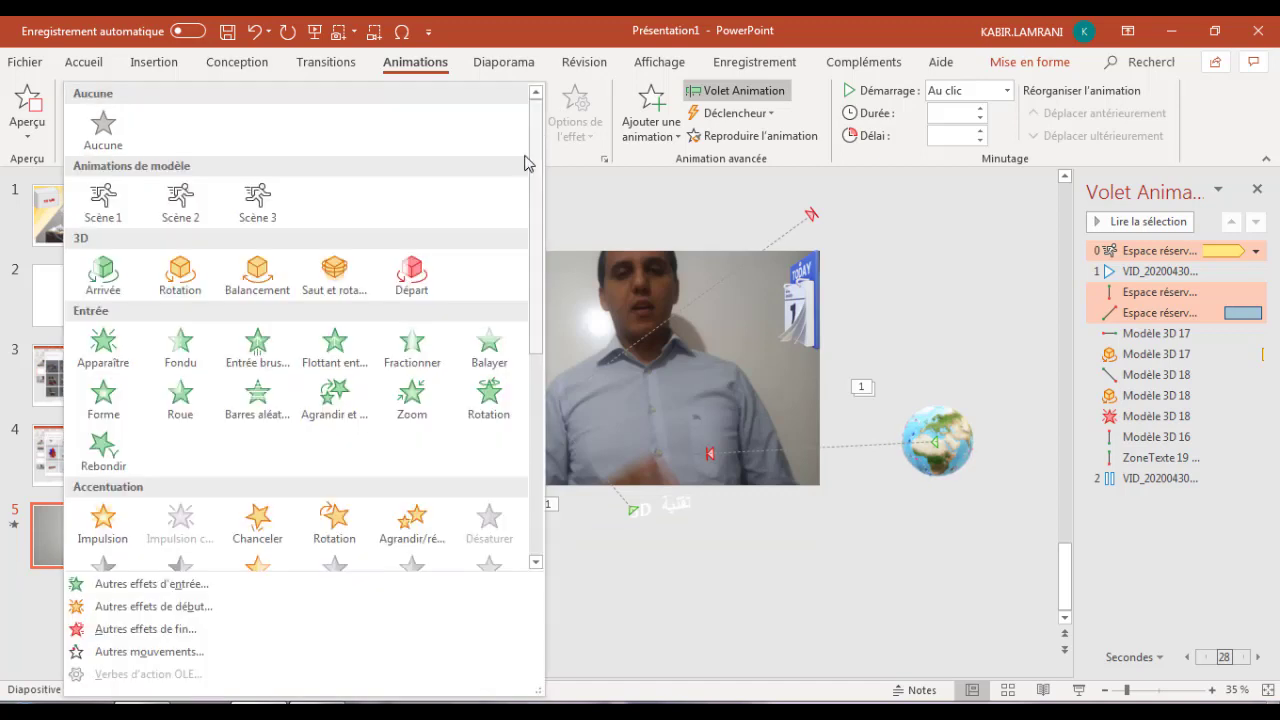
{"action": "left_click", "coordinate": [258, 655]}
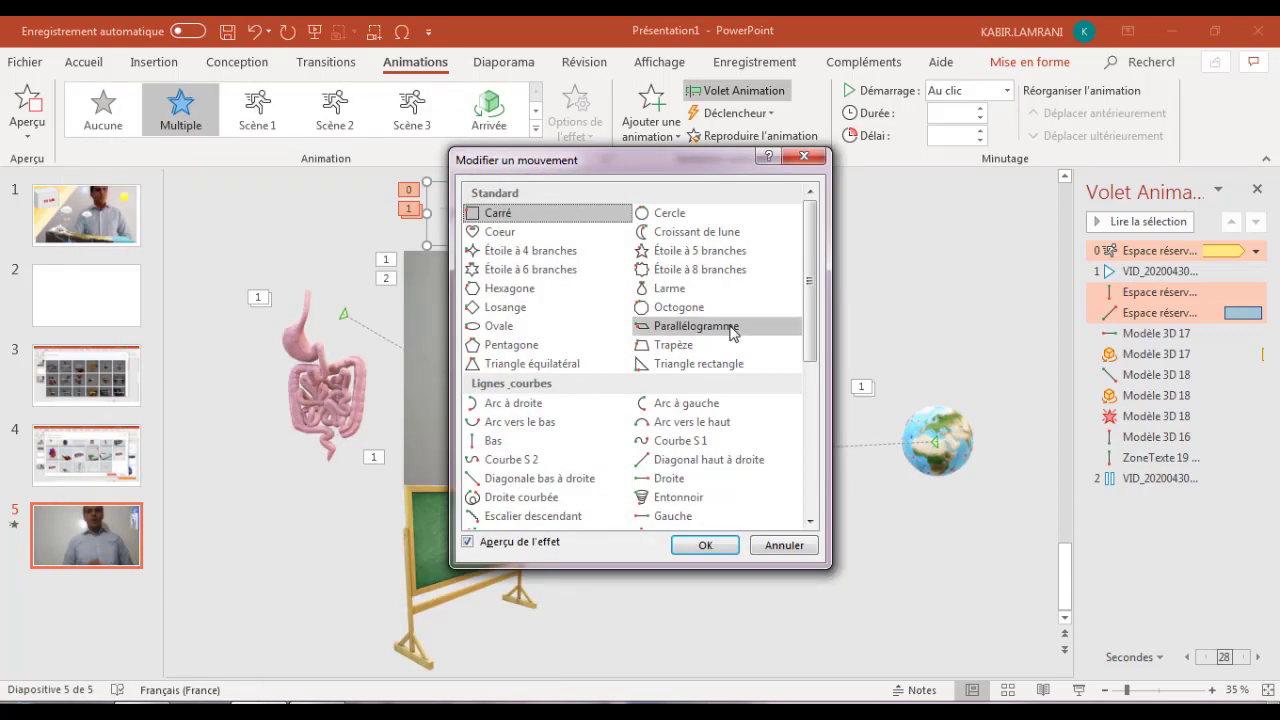
{"action": "left_click_drag", "start_coordinate": [811, 313], "coordinate": [812, 370]}
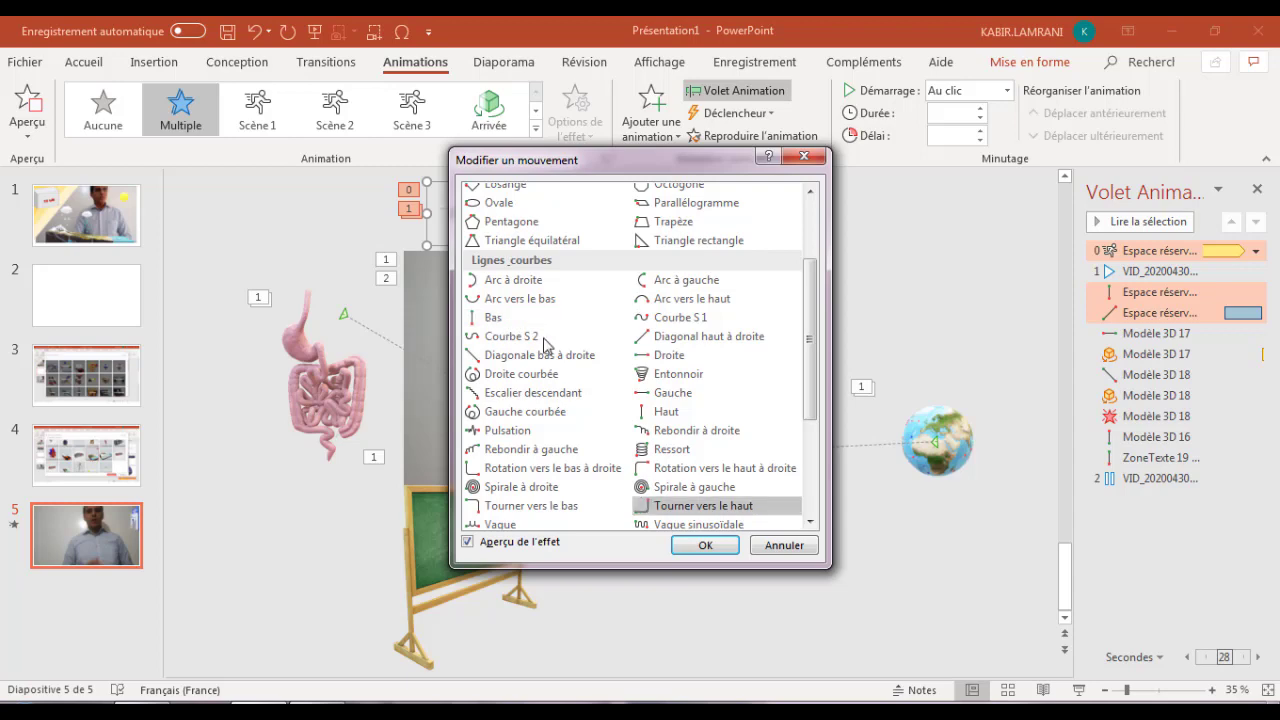
{"action": "left_click", "coordinate": [772, 548]}
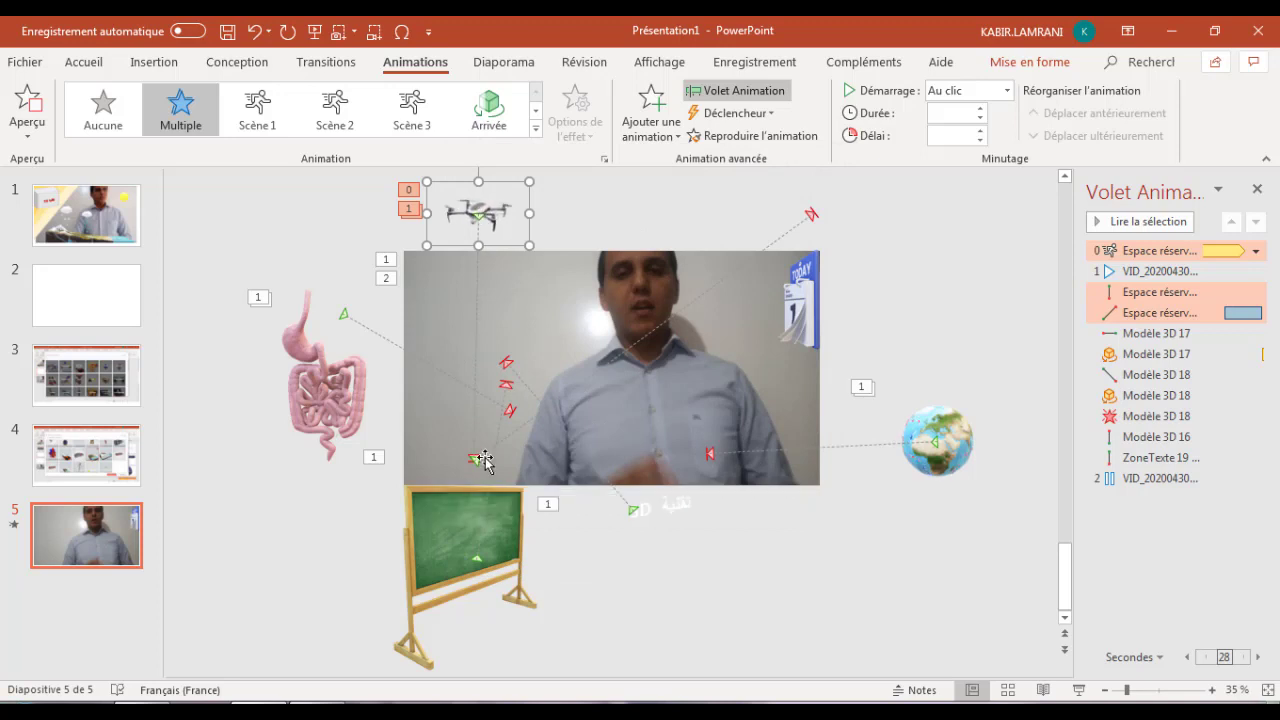
{"action": "mouse_move", "coordinate": [611, 368]}
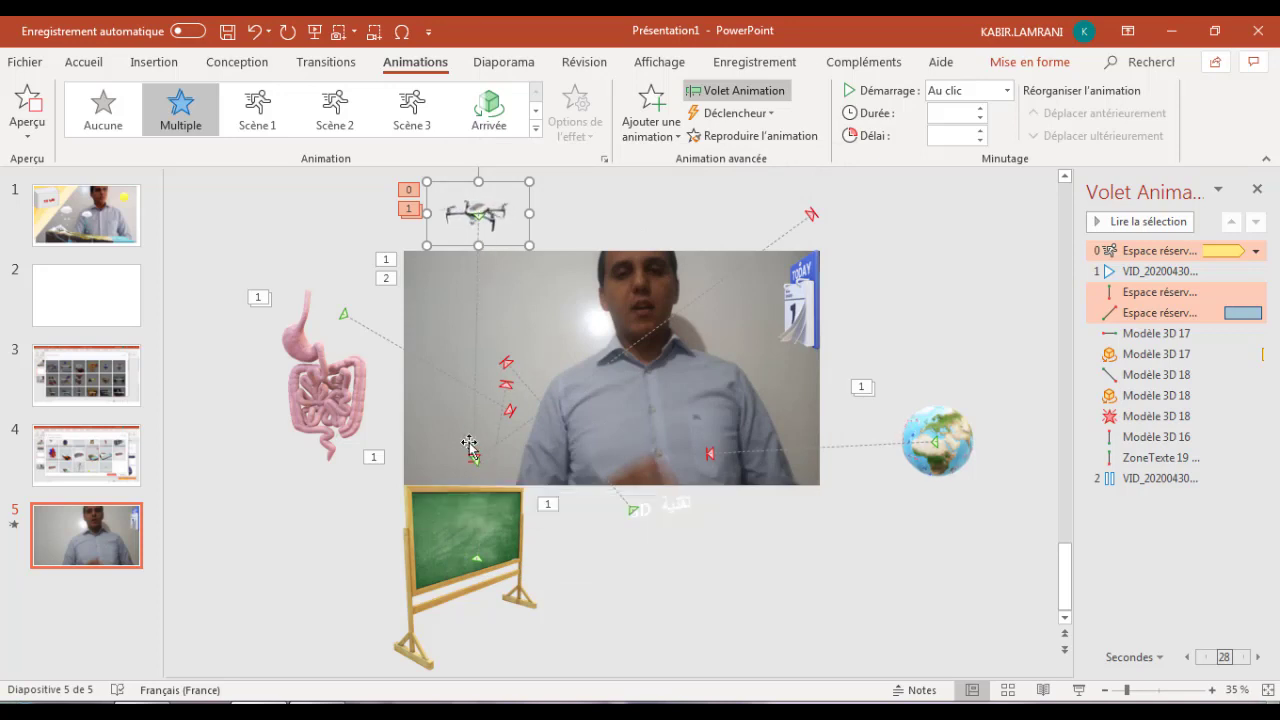
{"action": "mouse_move", "coordinate": [474, 458]}
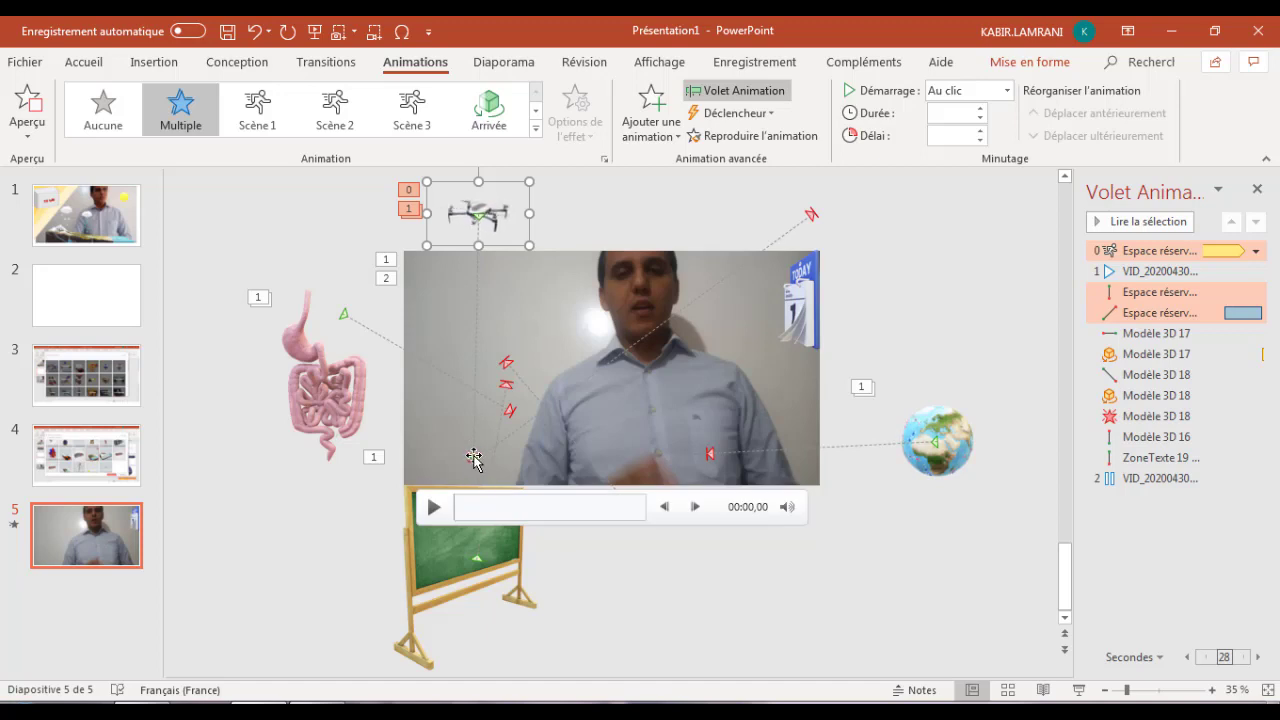
{"action": "left_click", "coordinate": [474, 460]}
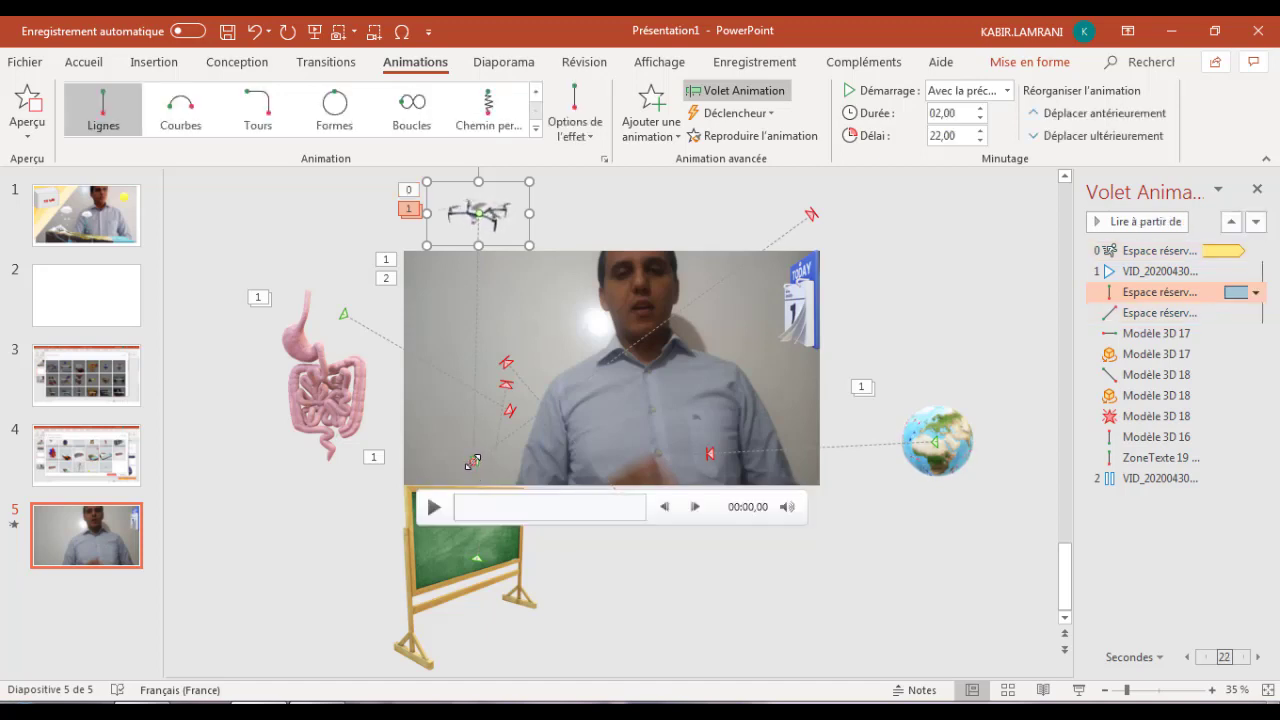
{"action": "left_click_drag", "start_coordinate": [474, 460], "coordinate": [594, 373]}
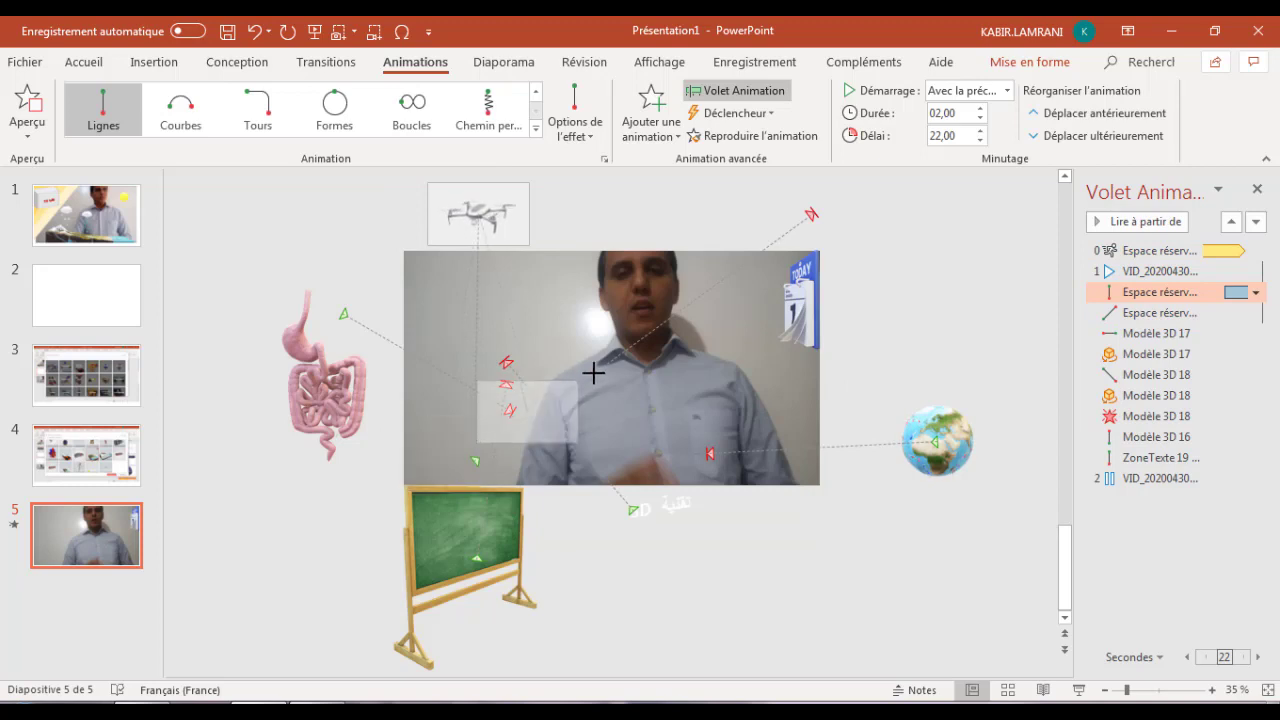
{"action": "mouse_move", "coordinate": [594, 373]}
{"action": "left_mouse_down"}
{"action": "mouse_move", "coordinate": [488, 398]}
{"action": "mouse_move", "coordinate": [474, 460]}
{"action": "left_mouse_up"}
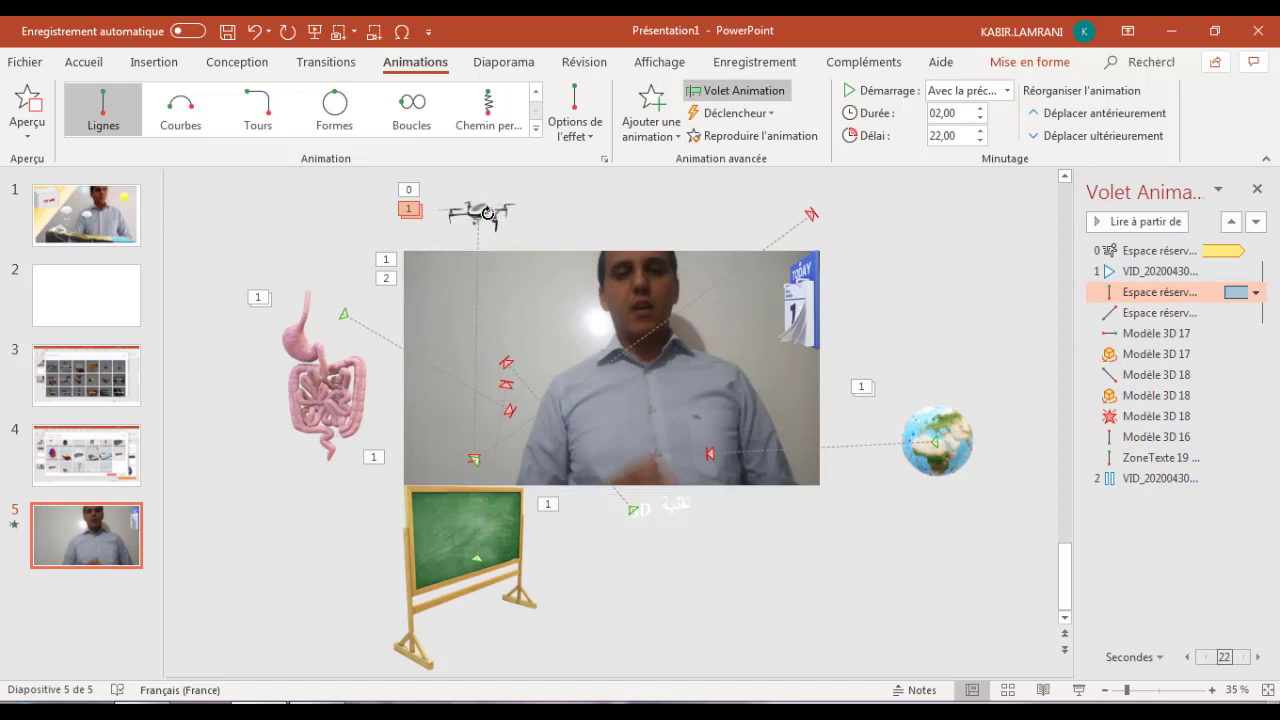
{"action": "left_click", "coordinate": [487, 213]}
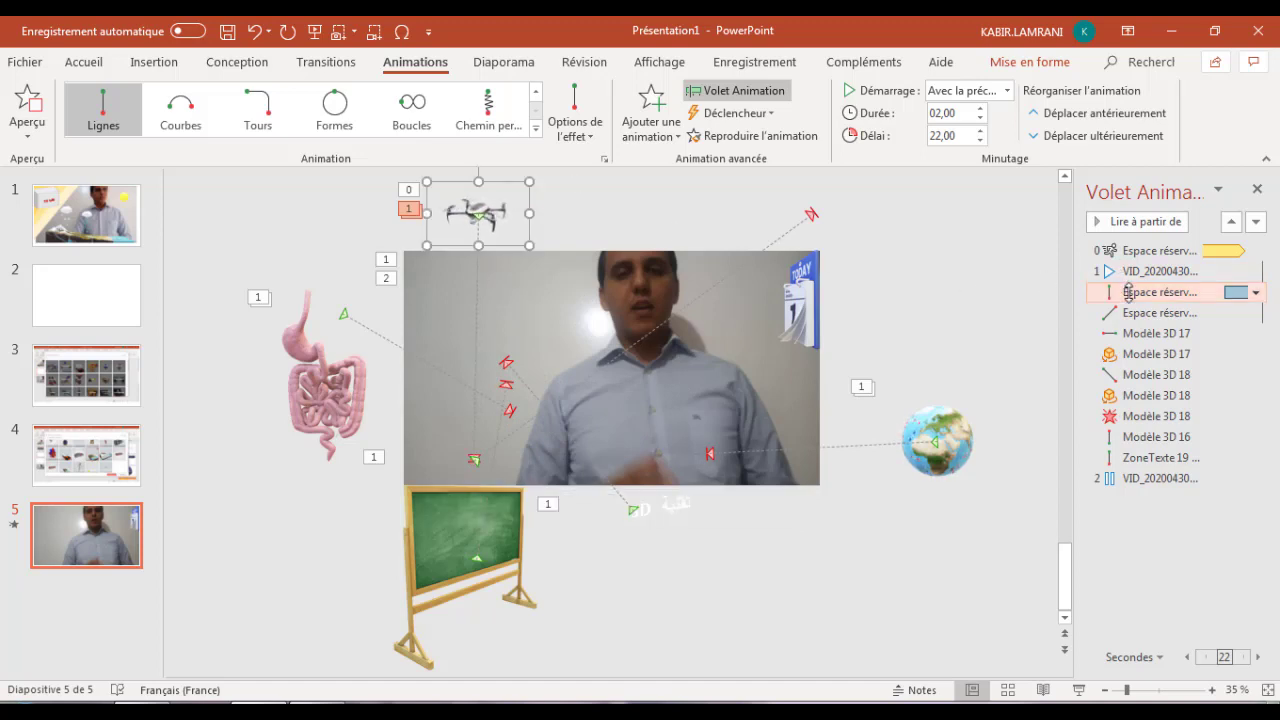
{"action": "left_click", "coordinate": [1128, 291]}
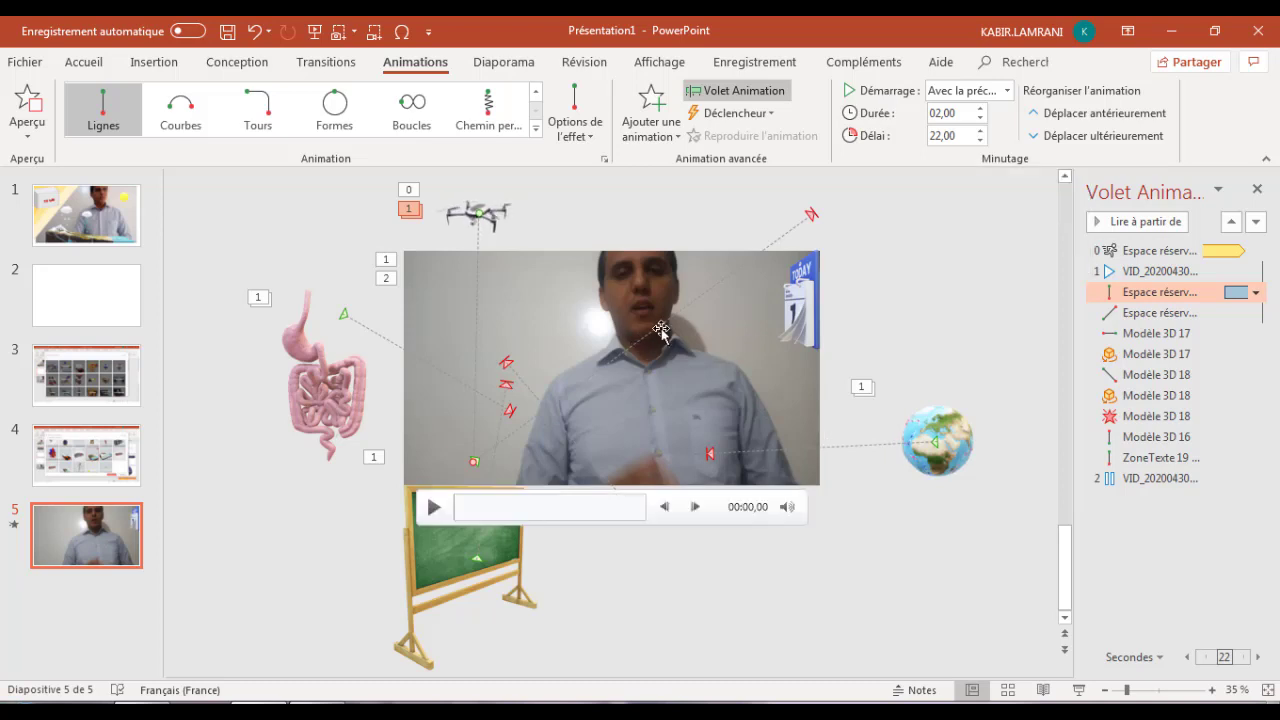
{"action": "left_click", "coordinate": [1008, 91]}
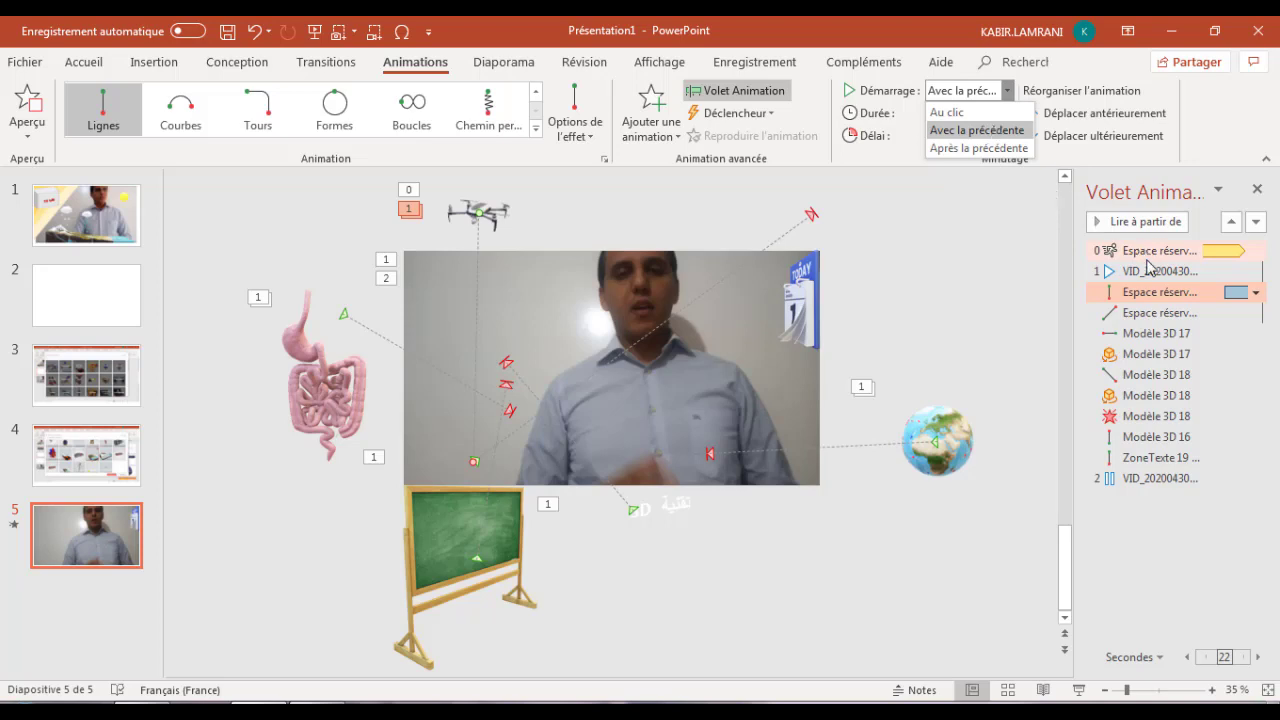
{"action": "left_click", "coordinate": [1145, 292]}
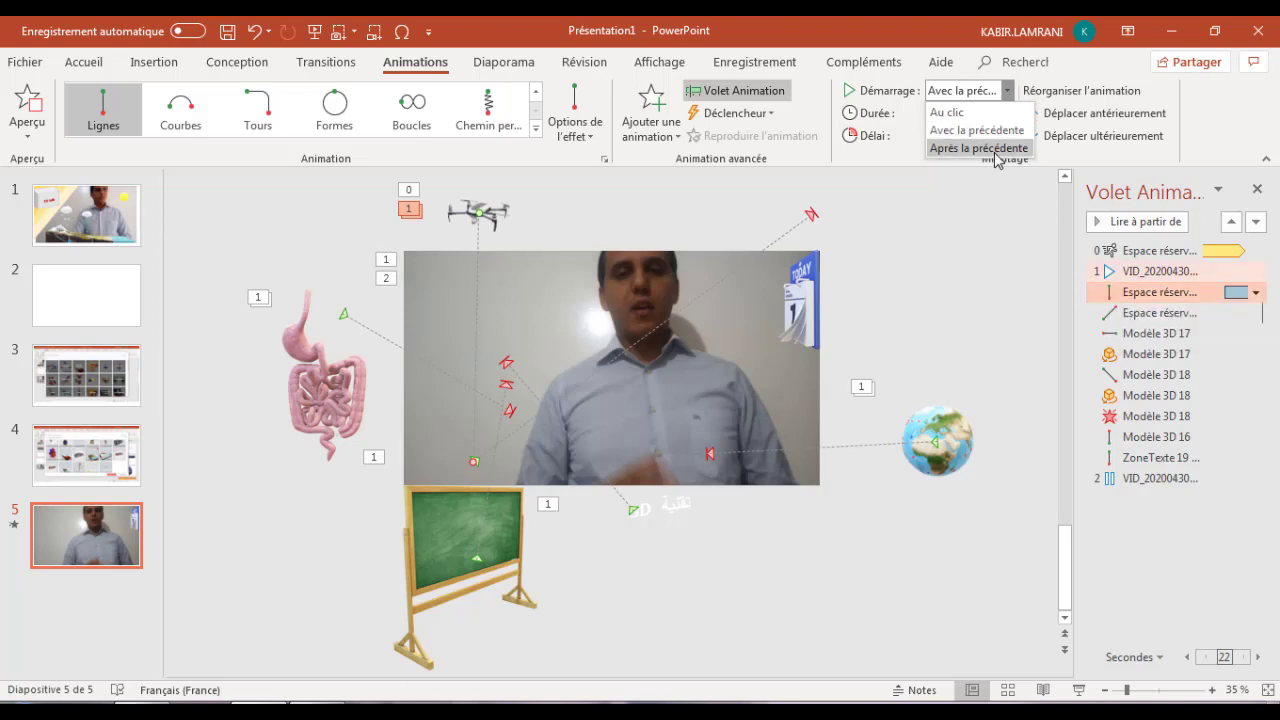
{"action": "left_click", "coordinate": [1112, 292]}
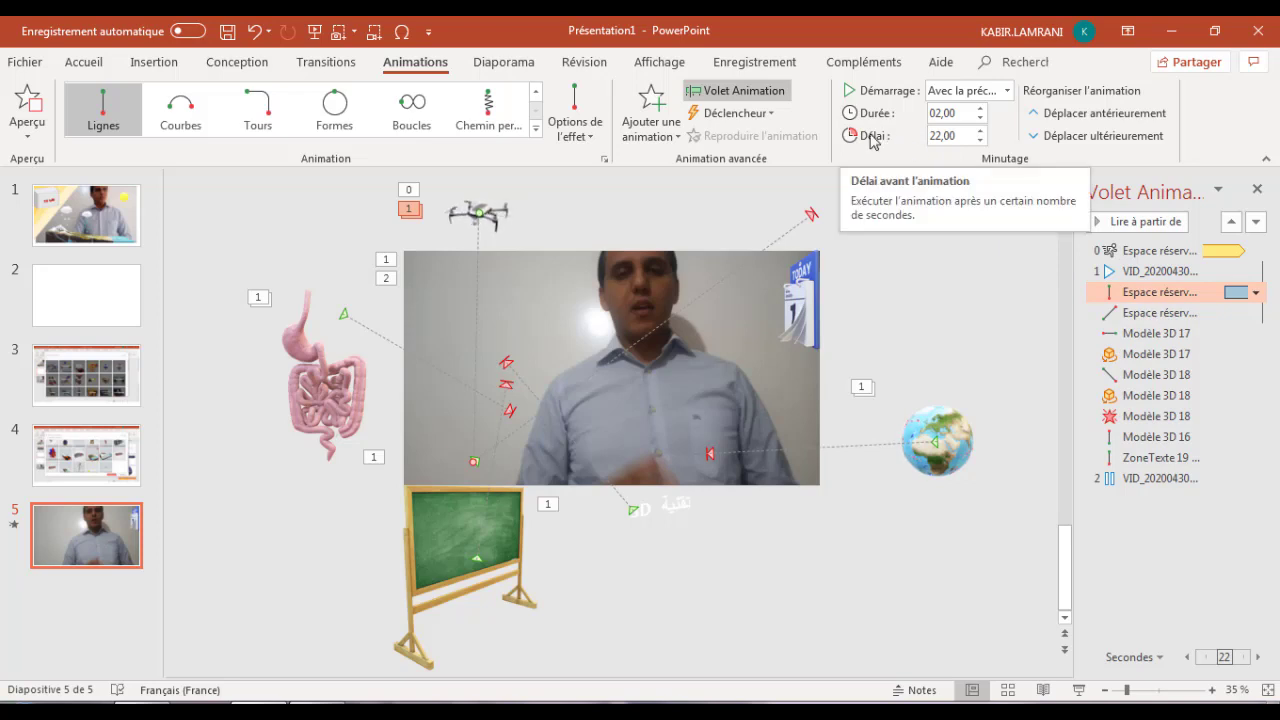
{"action": "left_click", "coordinate": [952, 138]}
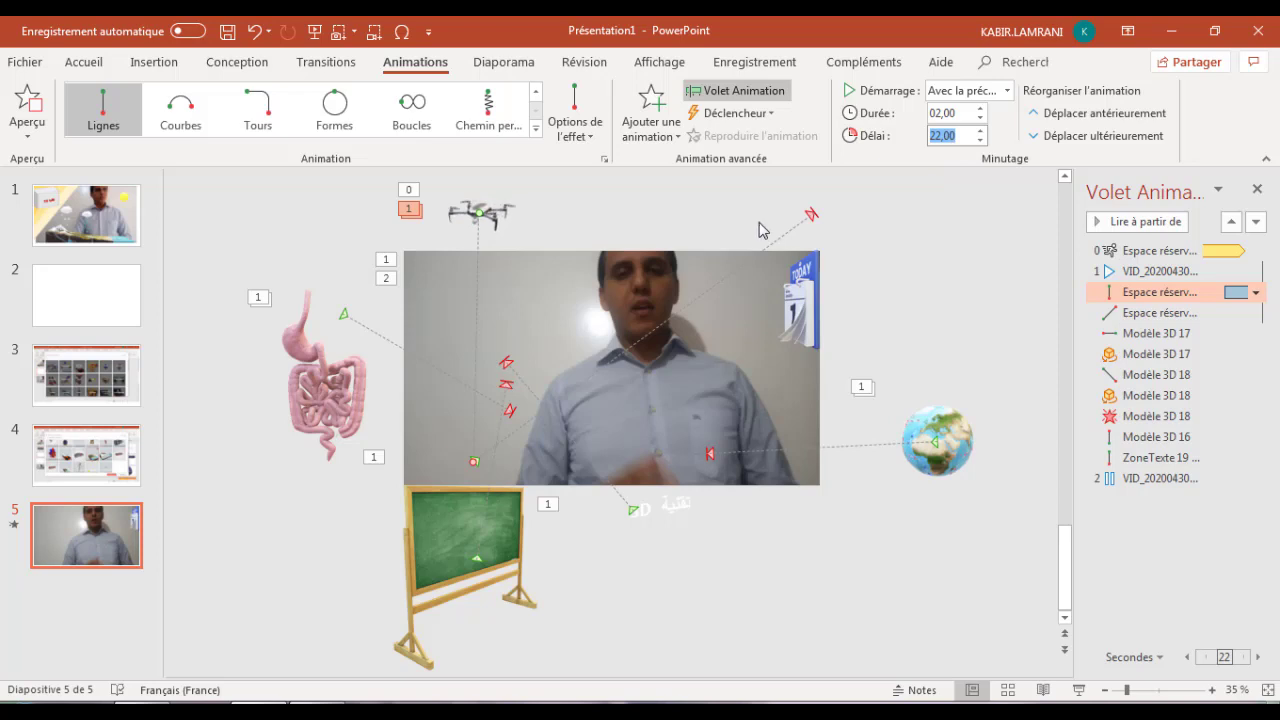
{"action": "left_click", "coordinate": [335, 416]}
{"action": "left_click", "coordinate": [342, 418]}
{"action": "mouse_move", "coordinate": [546, 452]}
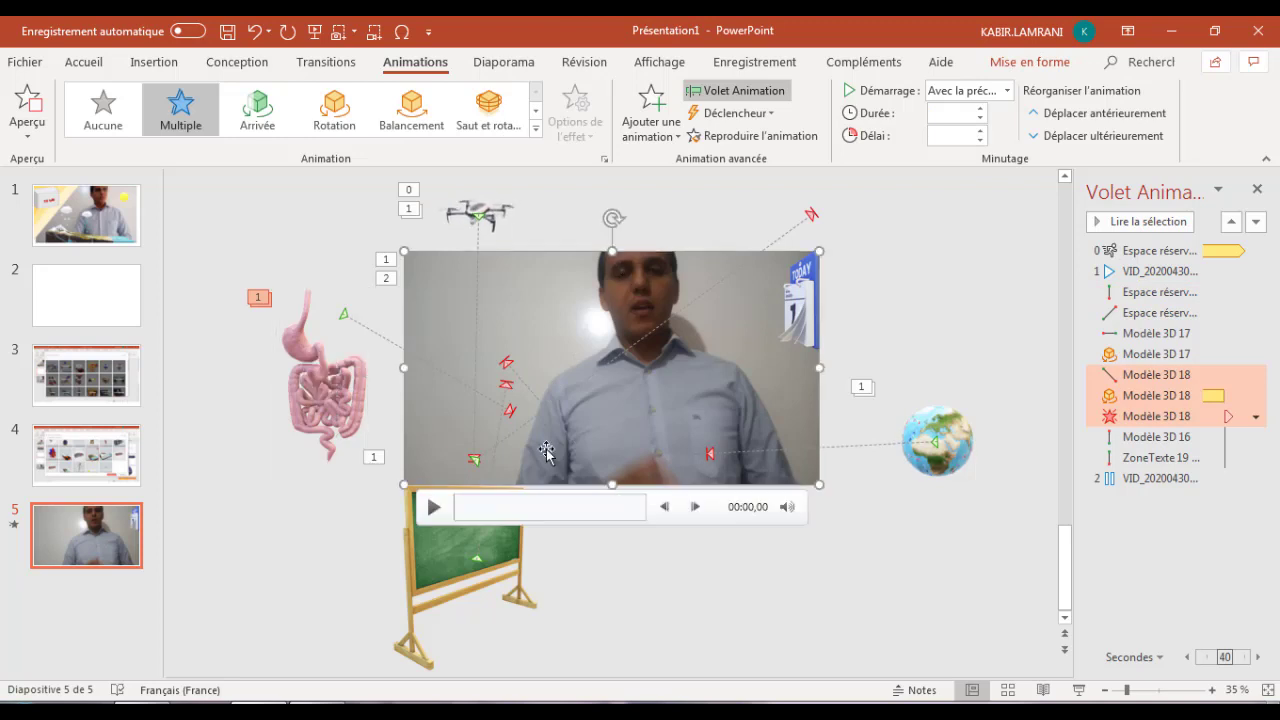
{"action": "left_click", "coordinate": [548, 513]}
{"action": "left_click", "coordinate": [539, 508]}
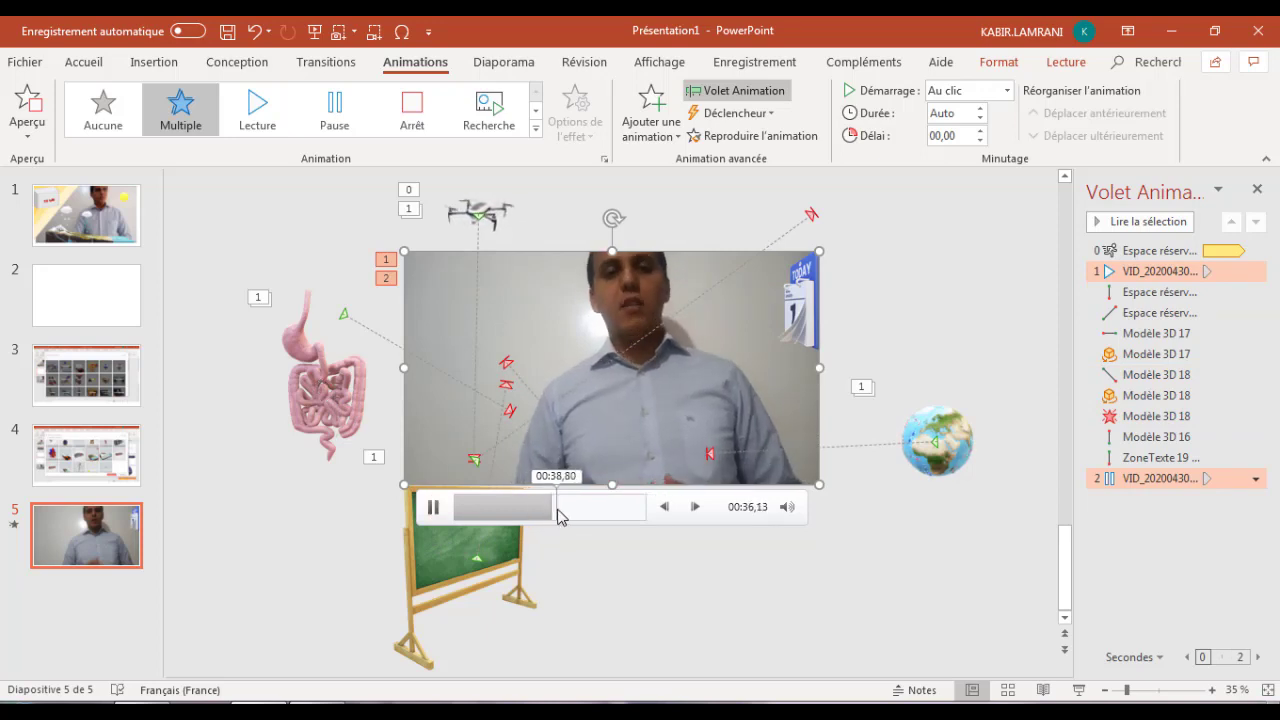
{"action": "left_click", "coordinate": [437, 512]}
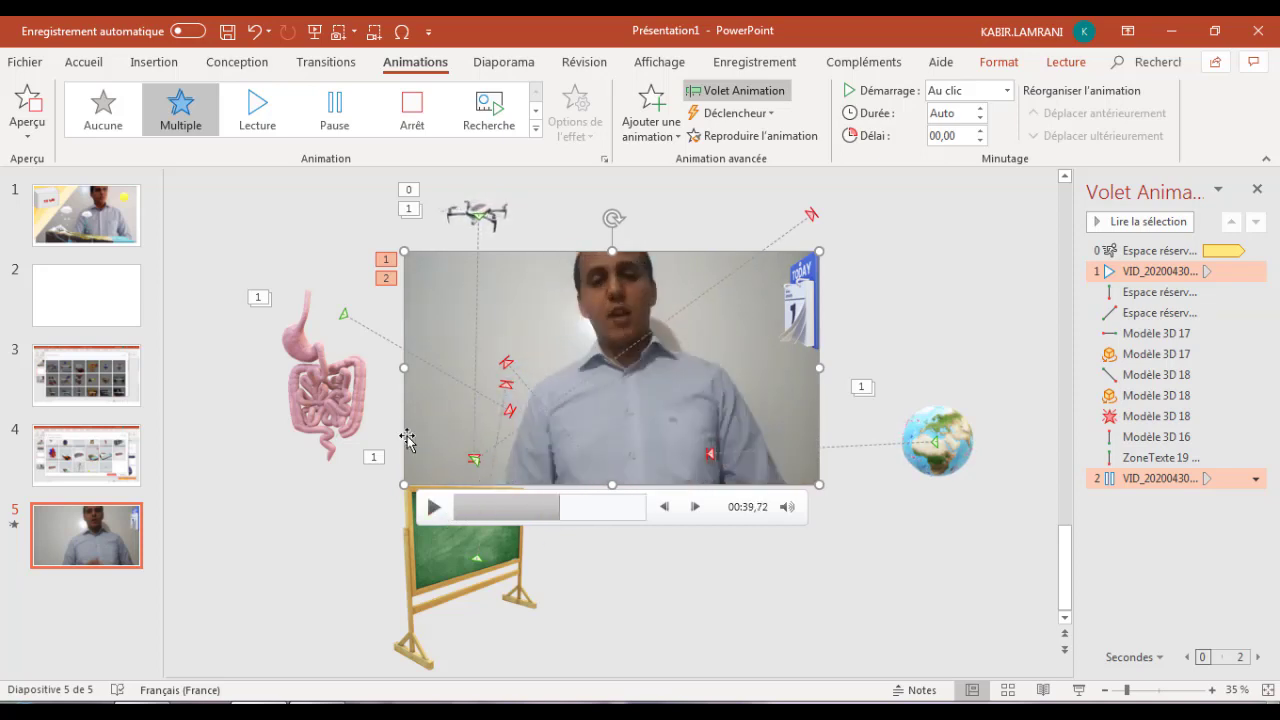
{"action": "left_click", "coordinate": [346, 389]}
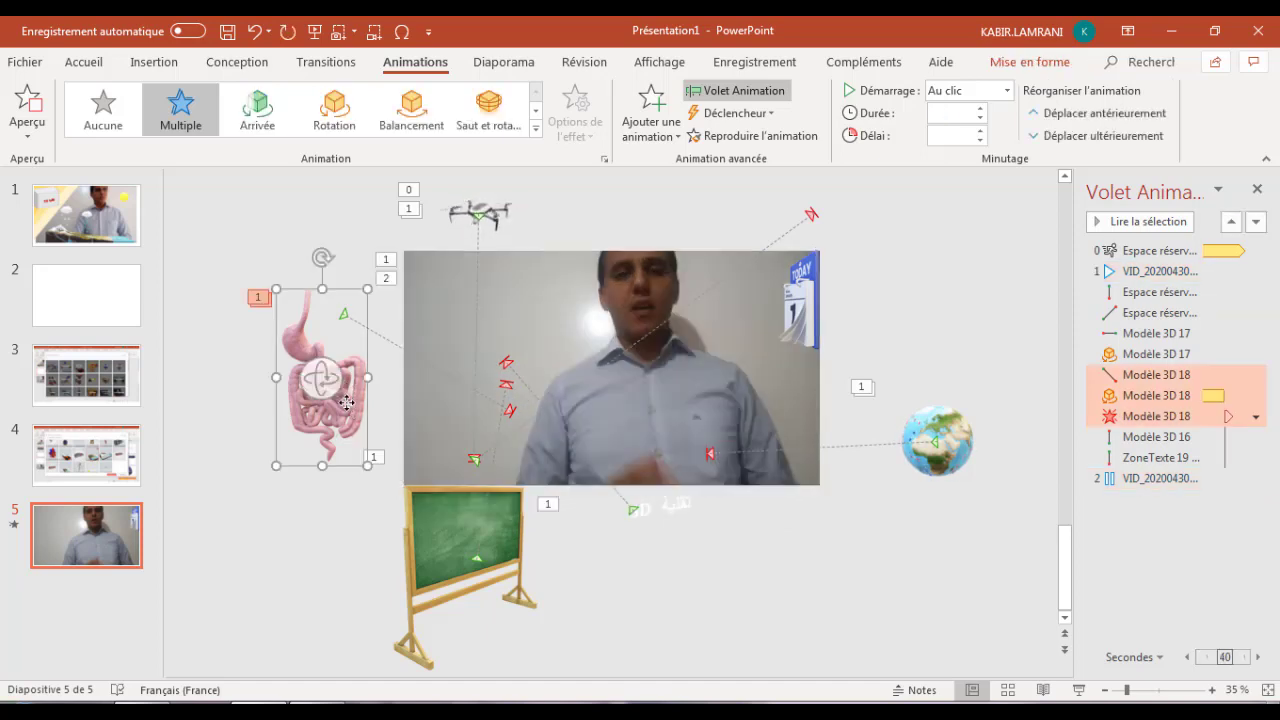
{"action": "left_click", "coordinate": [648, 108]}
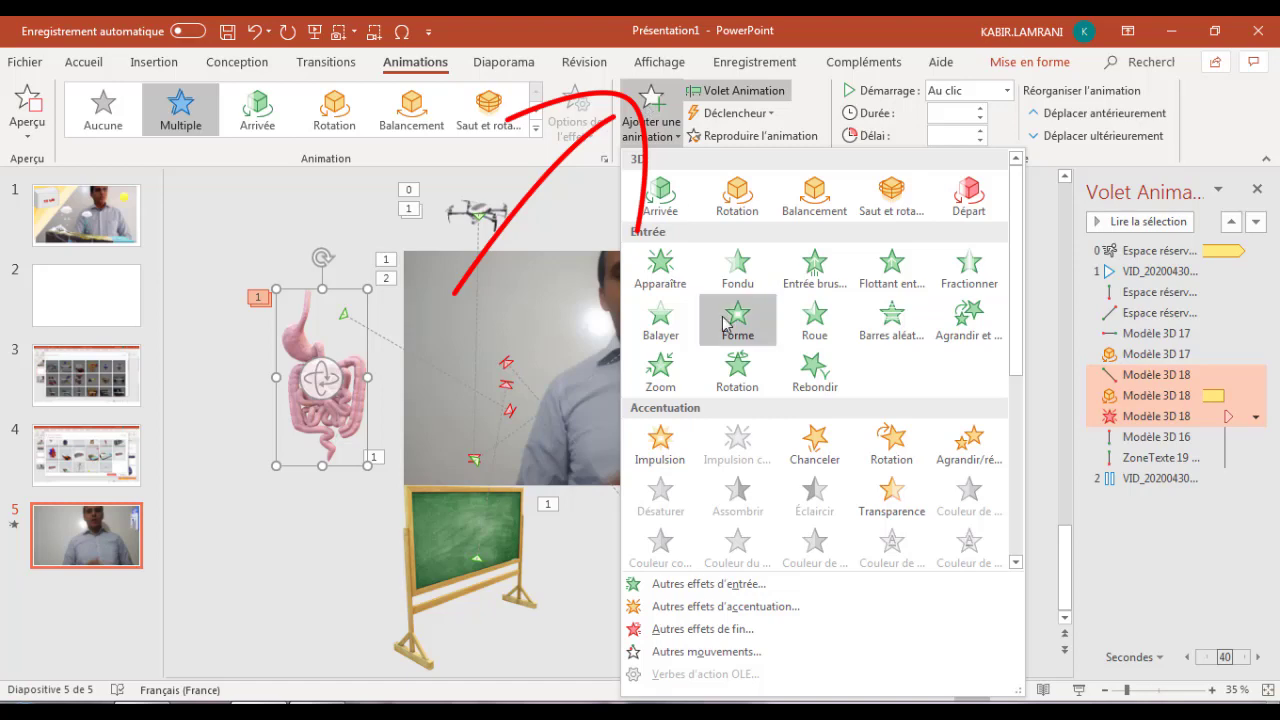
{"action": "left_click", "coordinate": [725, 652]}
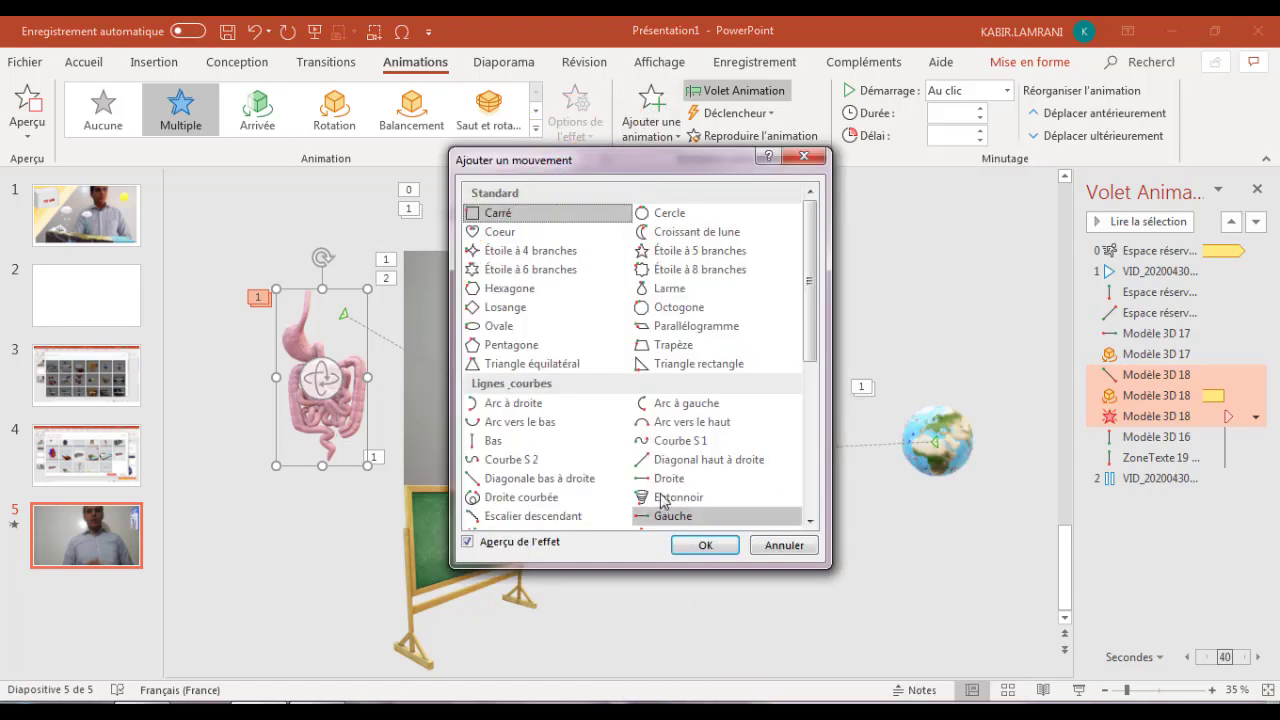
{"action": "left_click", "coordinate": [665, 480]}
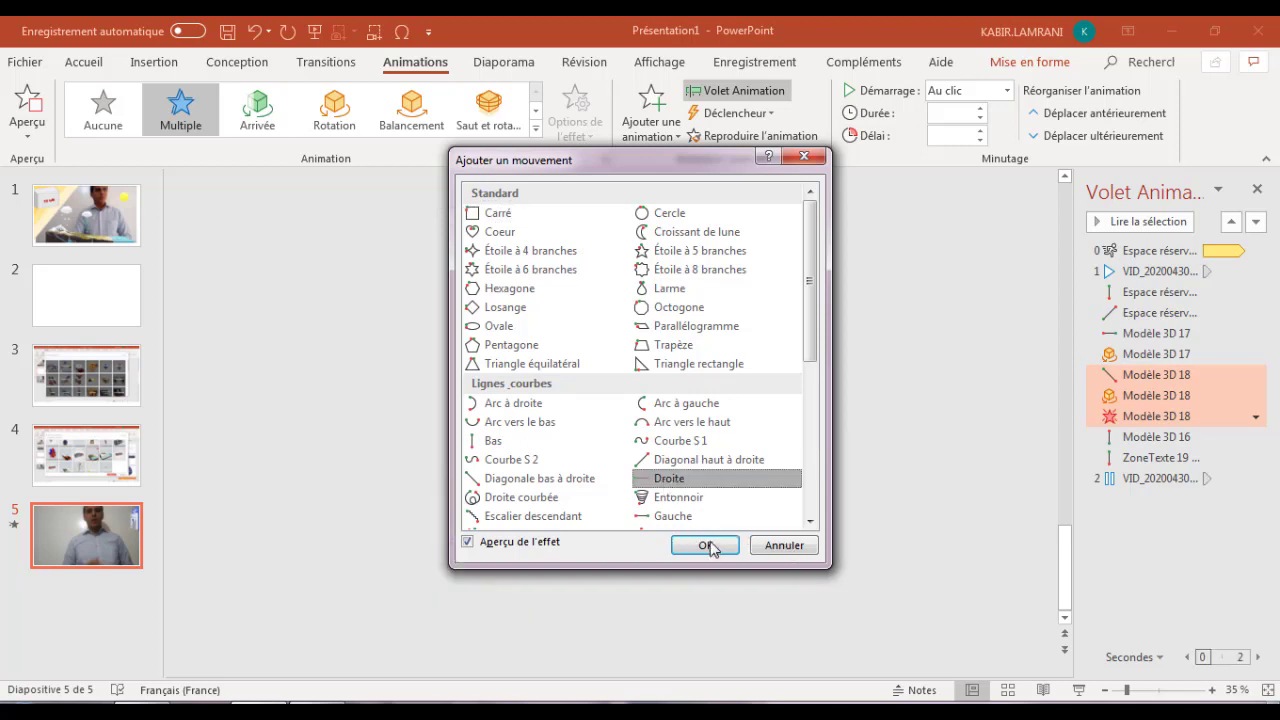
{"action": "left_click", "coordinate": [807, 155]}
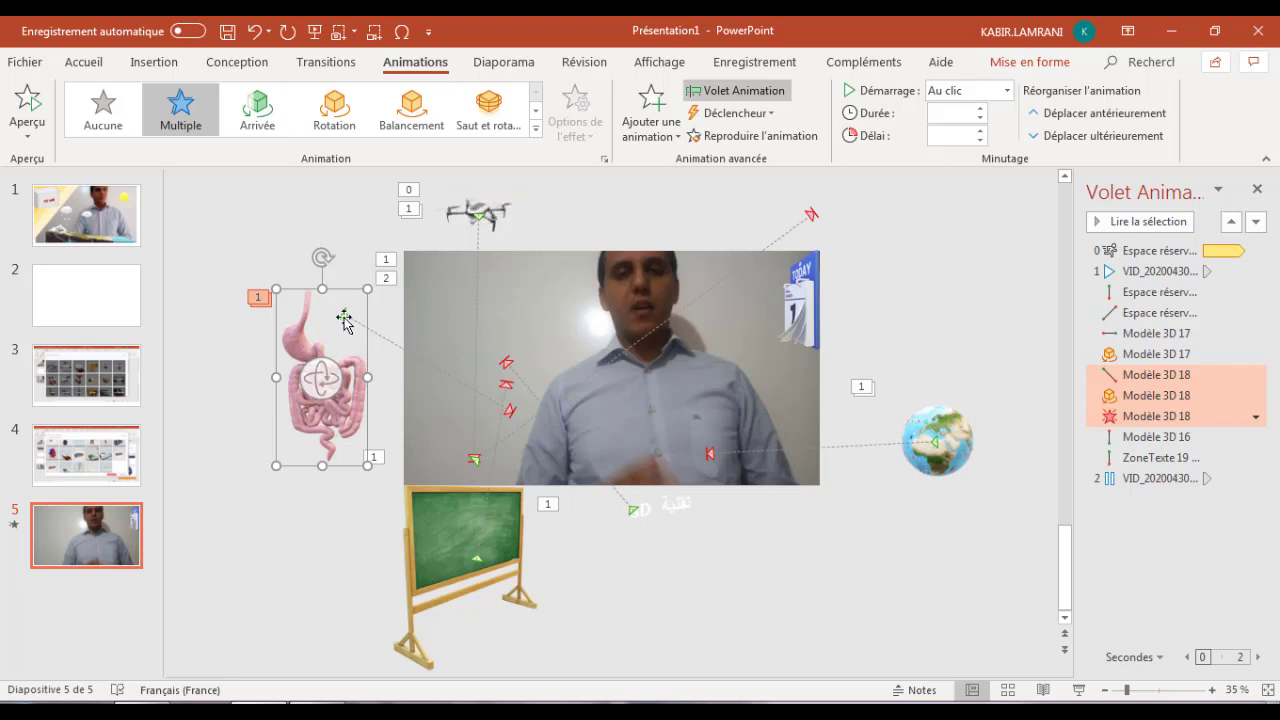
{"action": "left_click", "coordinate": [510, 410]}
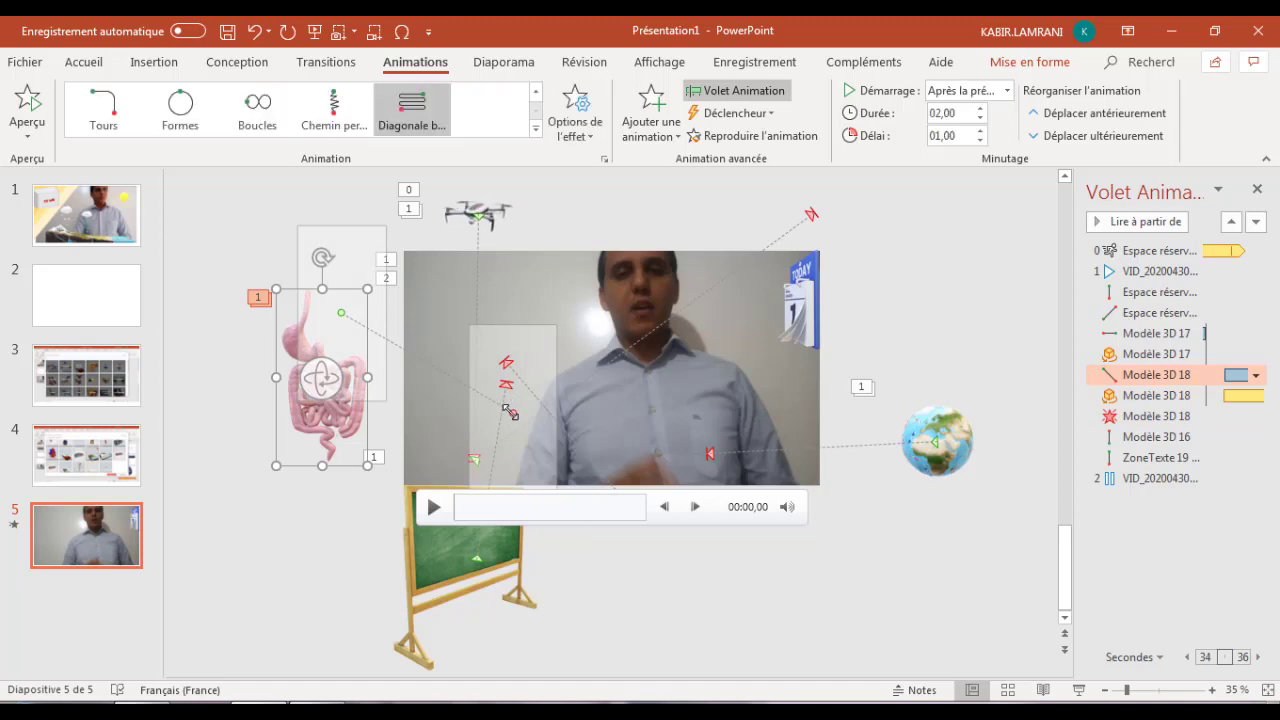
Drag the end of the intestines' Diagonale path slightly lower on the video
{"action": "mouse_move", "coordinate": [510, 410]}
{"action": "left_mouse_down"}
{"action": "mouse_move", "coordinate": [541, 354]}
{"action": "mouse_move", "coordinate": [503, 417]}
{"action": "left_mouse_up"}
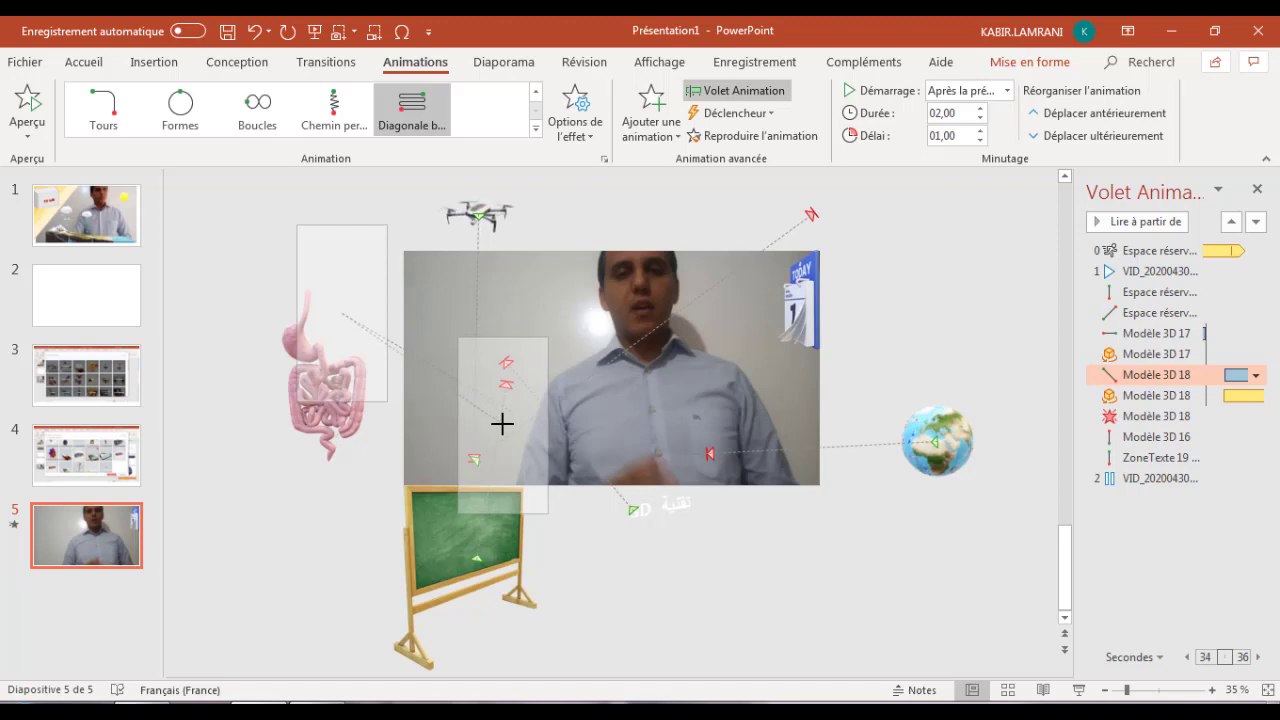
{"action": "left_click_drag", "start_coordinate": [503, 417], "coordinate": [502, 424]}
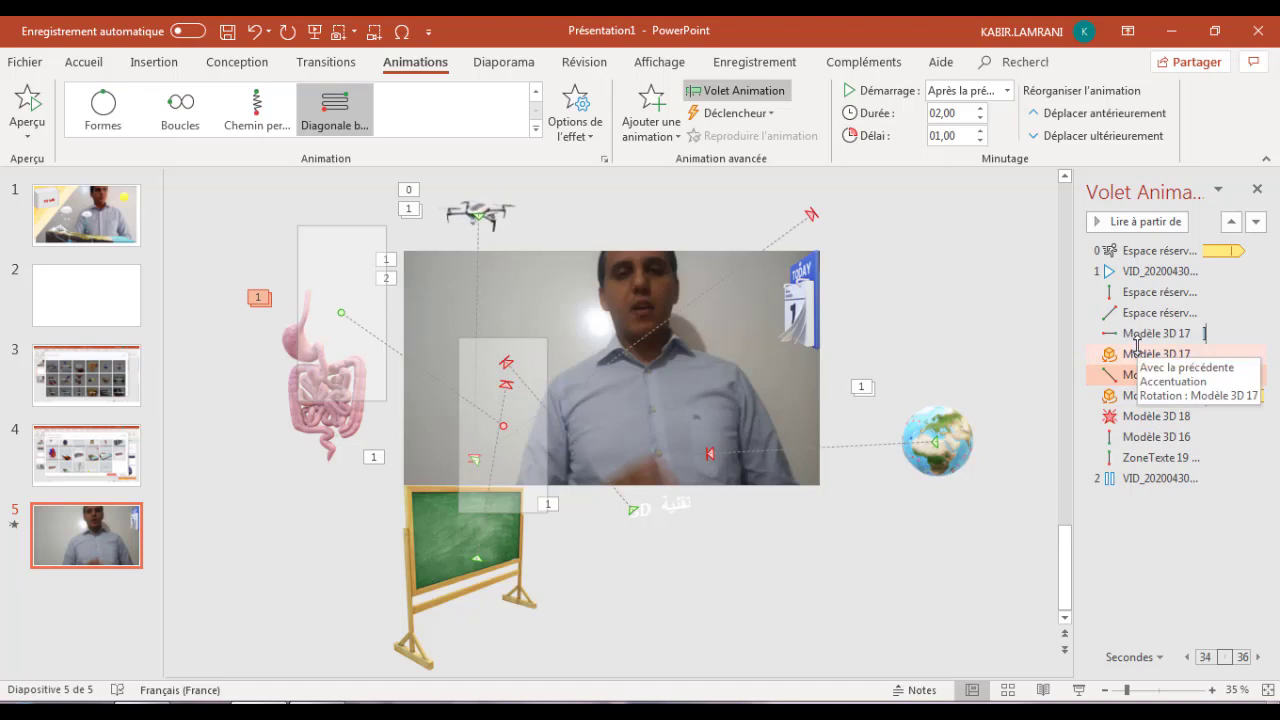
{"action": "left_click", "coordinate": [1137, 333]}
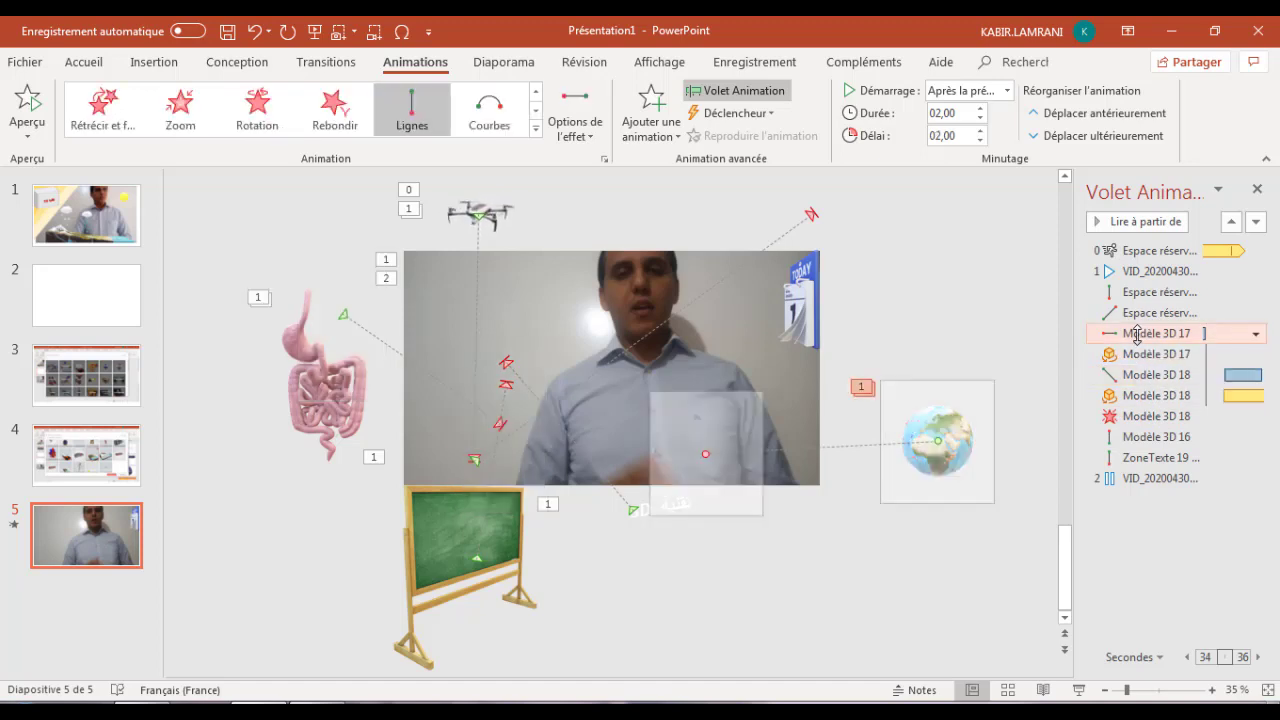
{"action": "left_click", "coordinate": [1137, 374]}
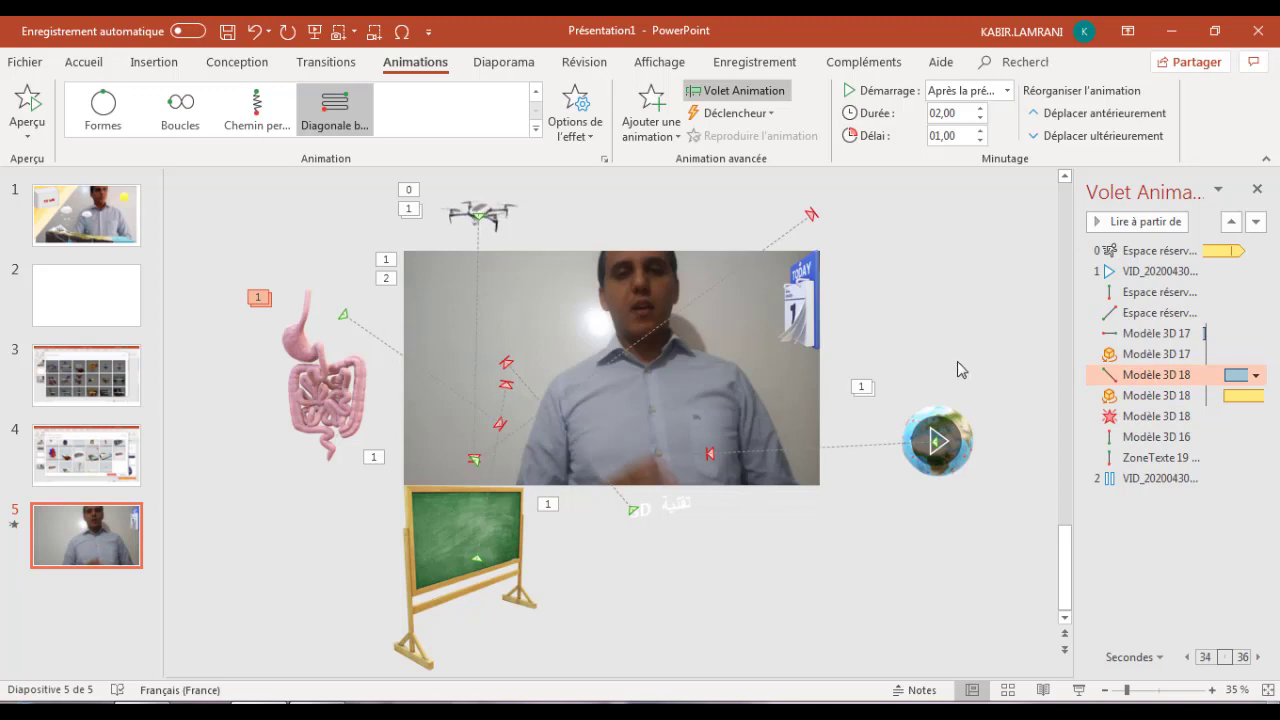
{"action": "left_click", "coordinate": [948, 415]}
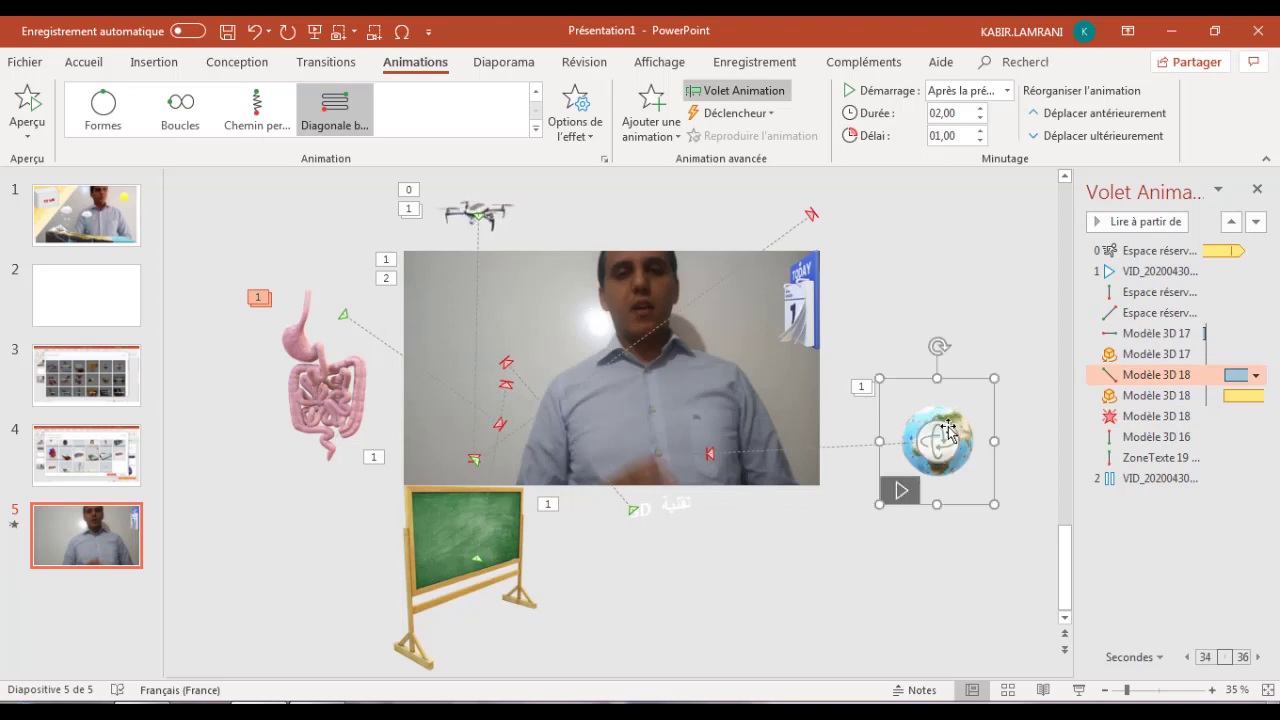
Add a Gauche motion path to the globe from Autres mouvements
{"action": "left_click", "coordinate": [930, 390]}
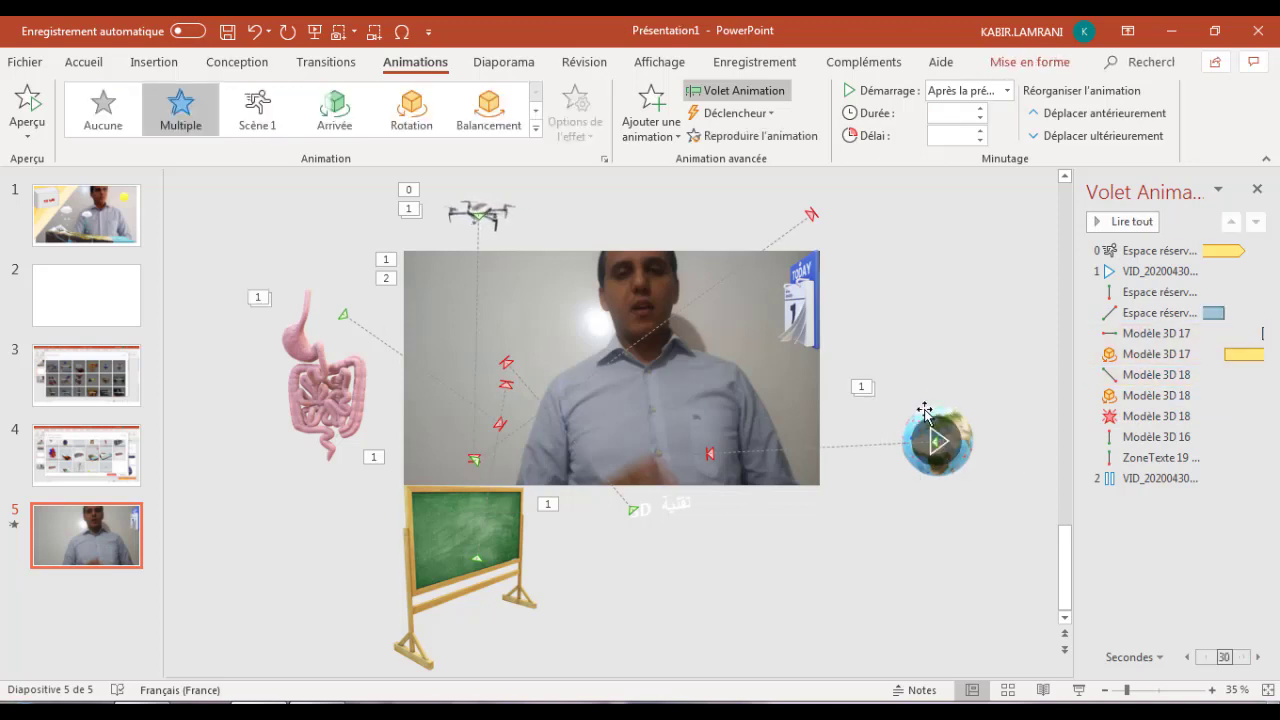
{"action": "left_click", "coordinate": [925, 412]}
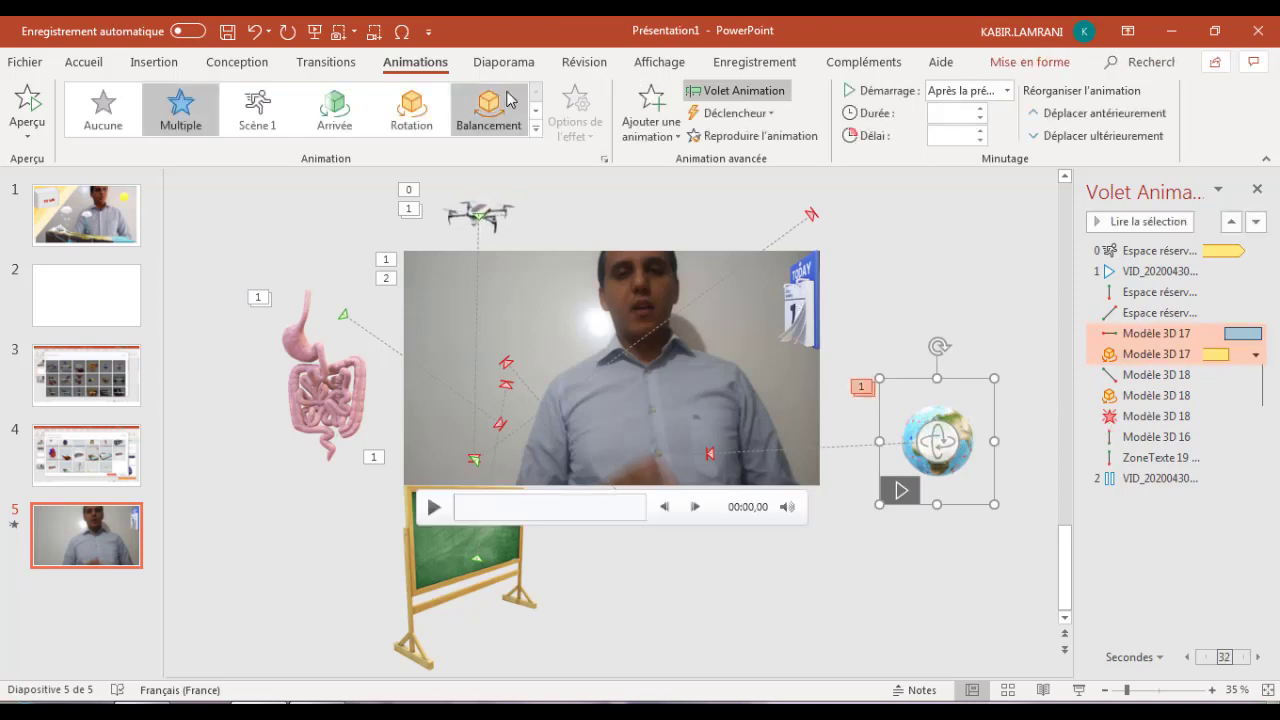
{"action": "left_click", "coordinate": [648, 108]}
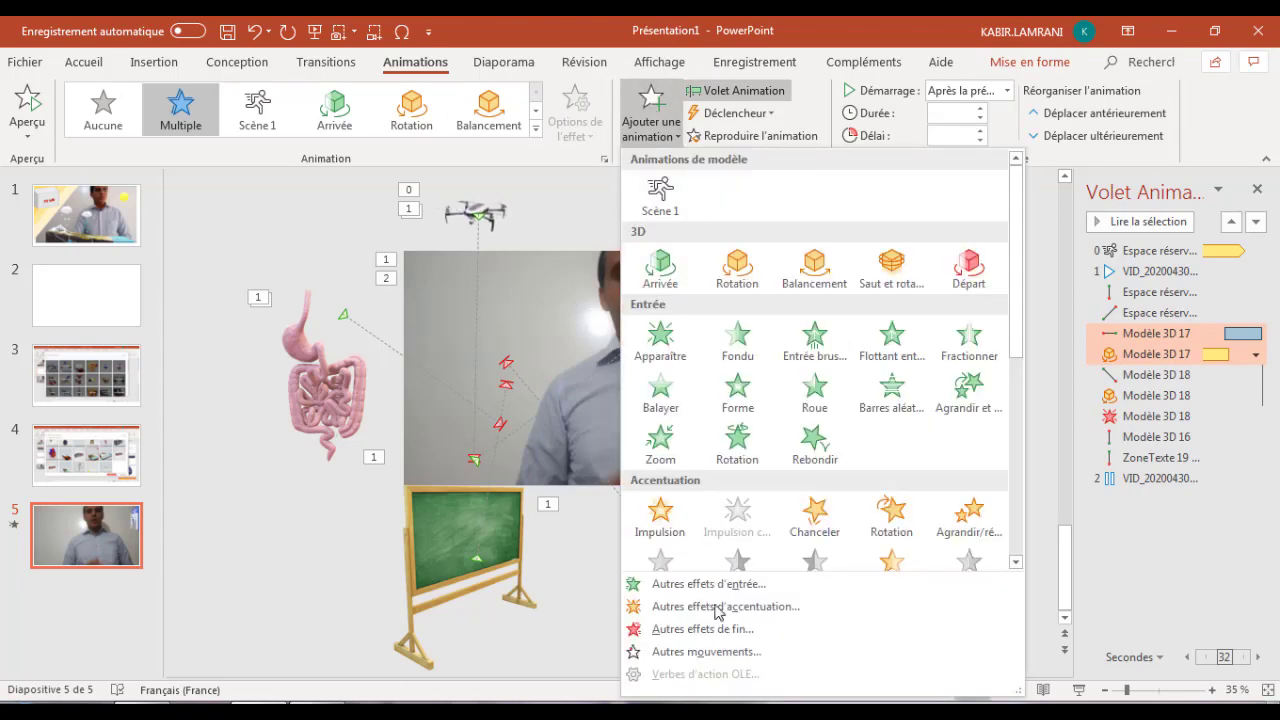
{"action": "left_click", "coordinate": [722, 652]}
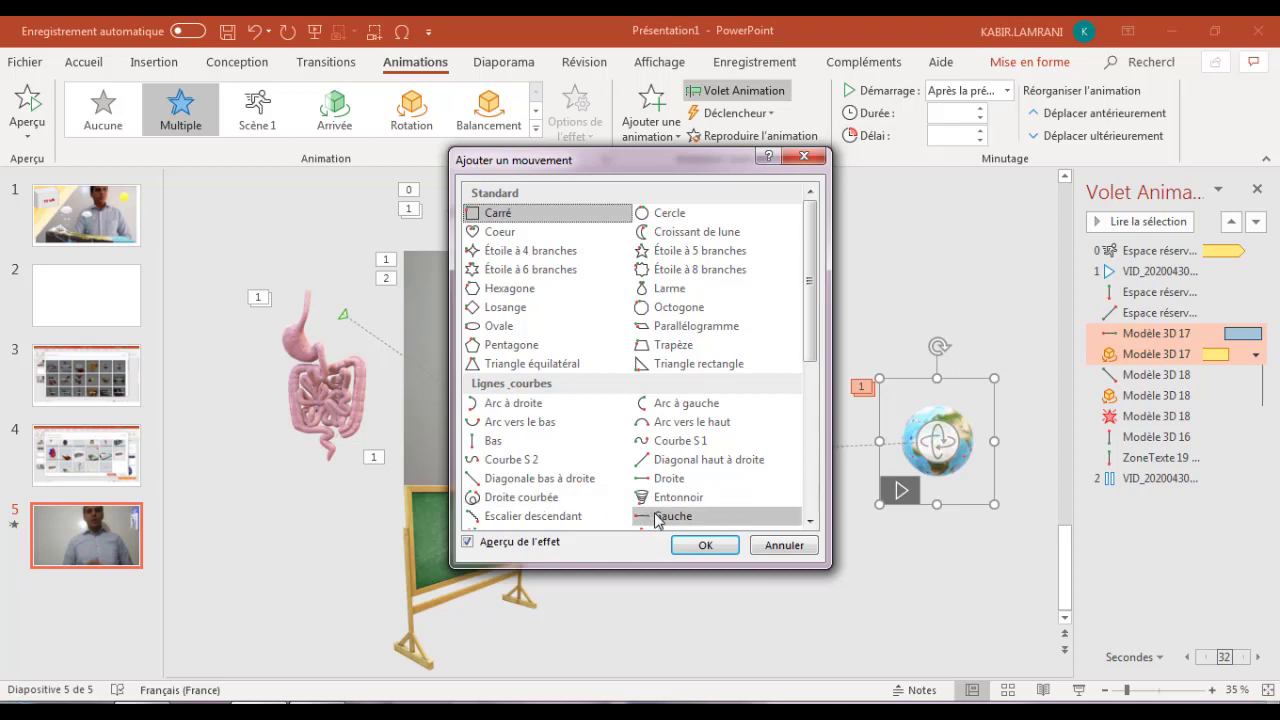
{"action": "left_click", "coordinate": [657, 518]}
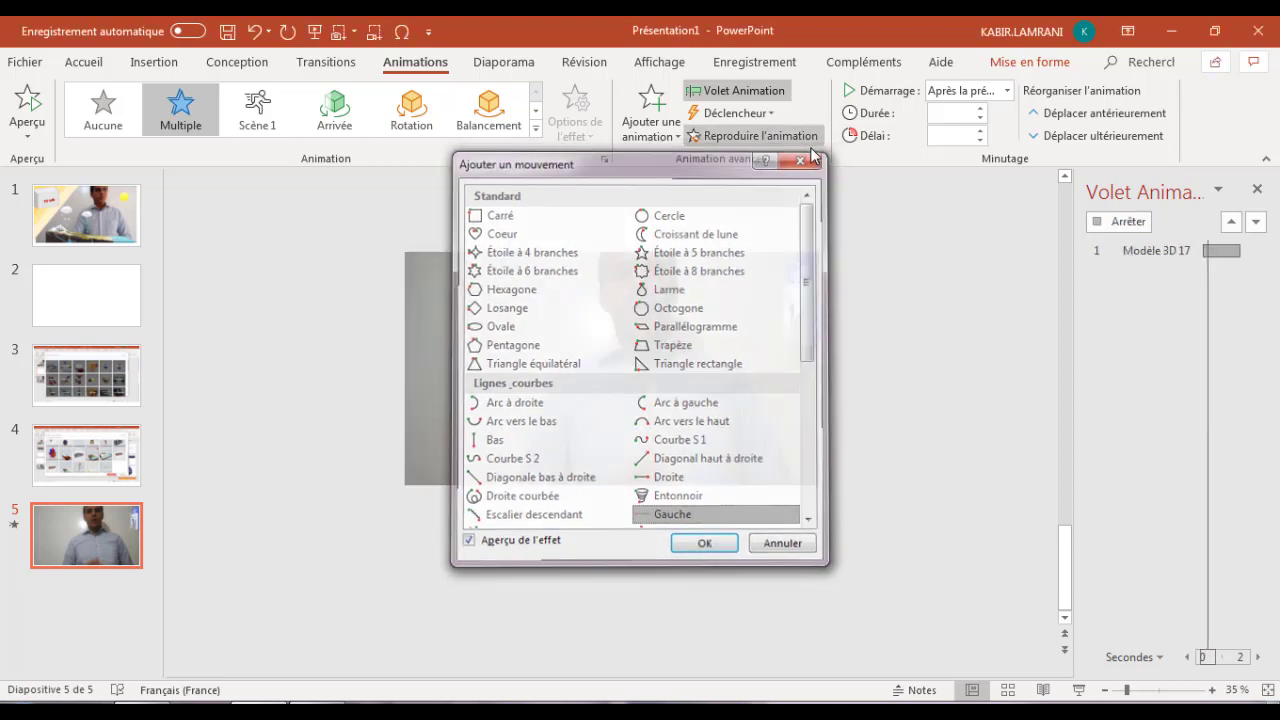
{"action": "left_click", "coordinate": [806, 157]}
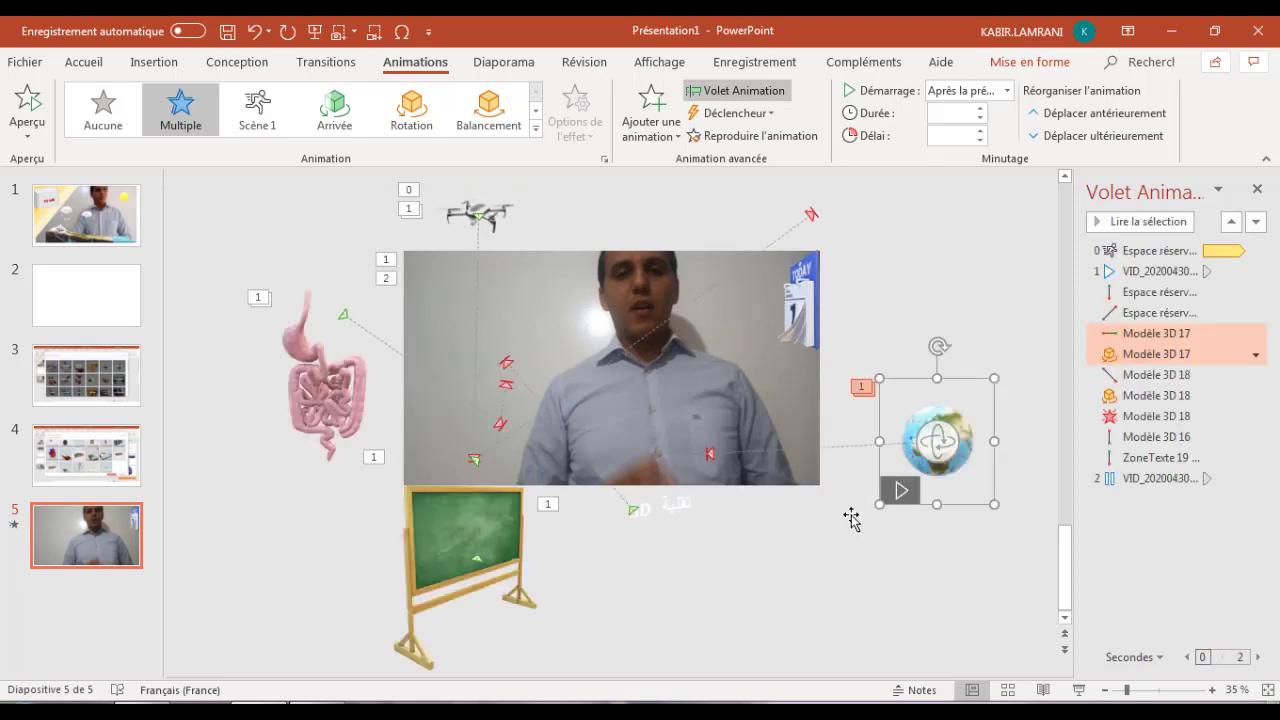
{"action": "left_click", "coordinate": [1119, 333]}
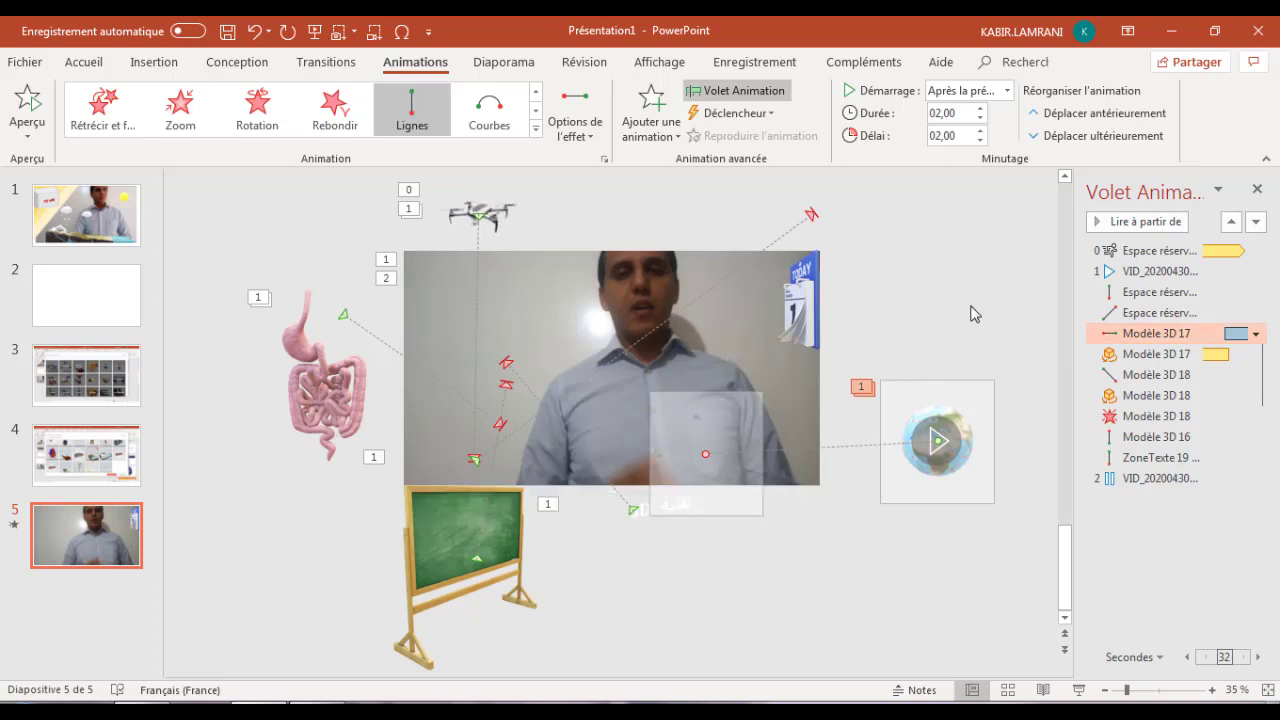
{"action": "left_click", "coordinate": [347, 378]}
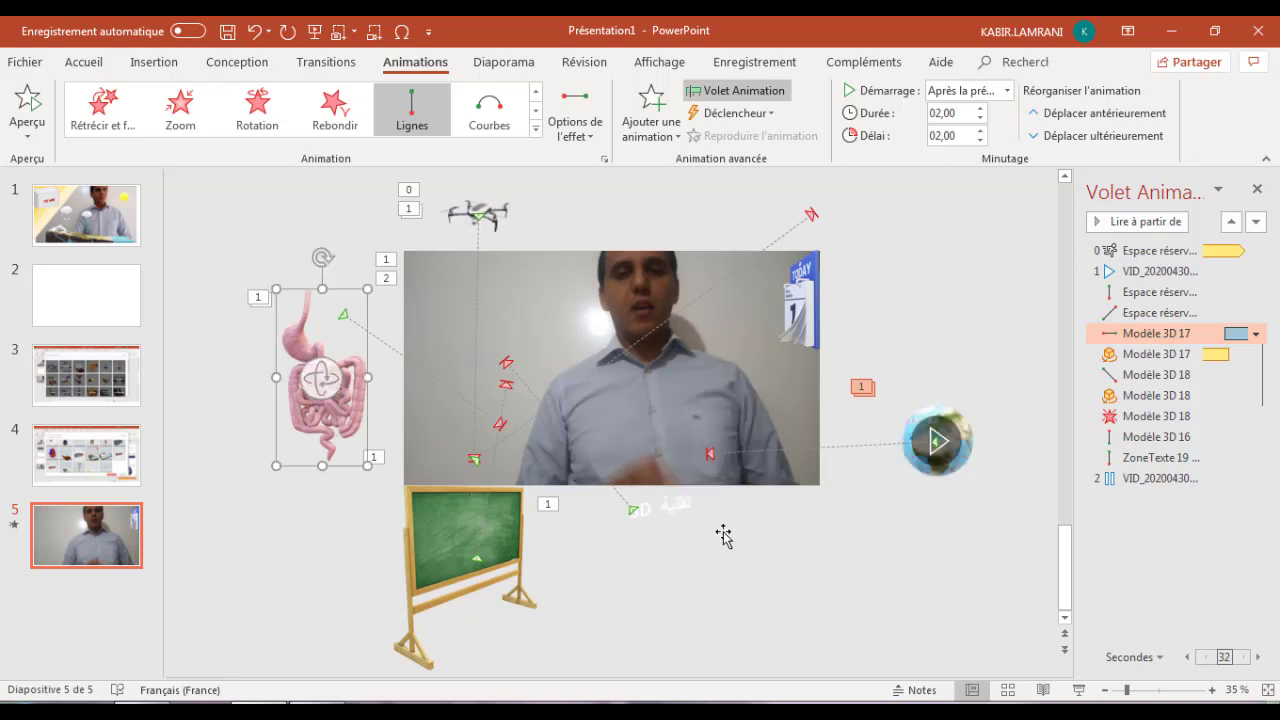
{"action": "left_click", "coordinate": [758, 341]}
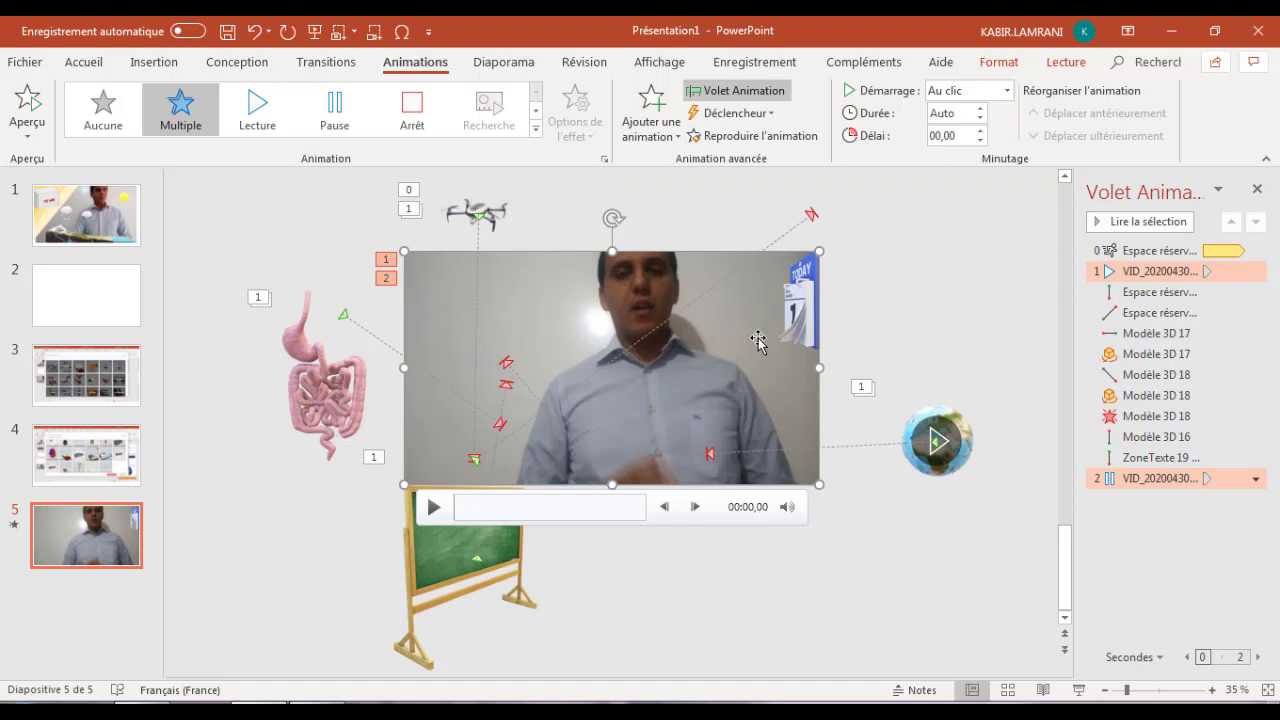
{"action": "mouse_move", "coordinate": [598, 507]}
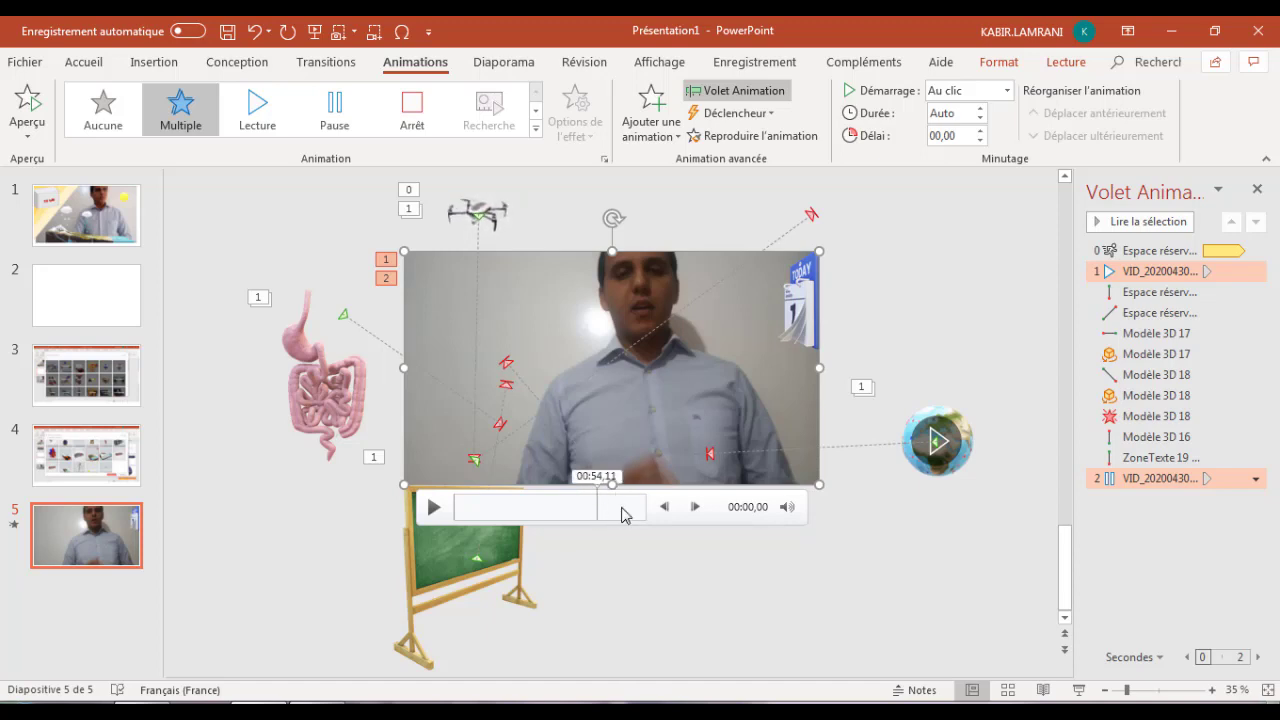
{"action": "left_click", "coordinate": [664, 507]}
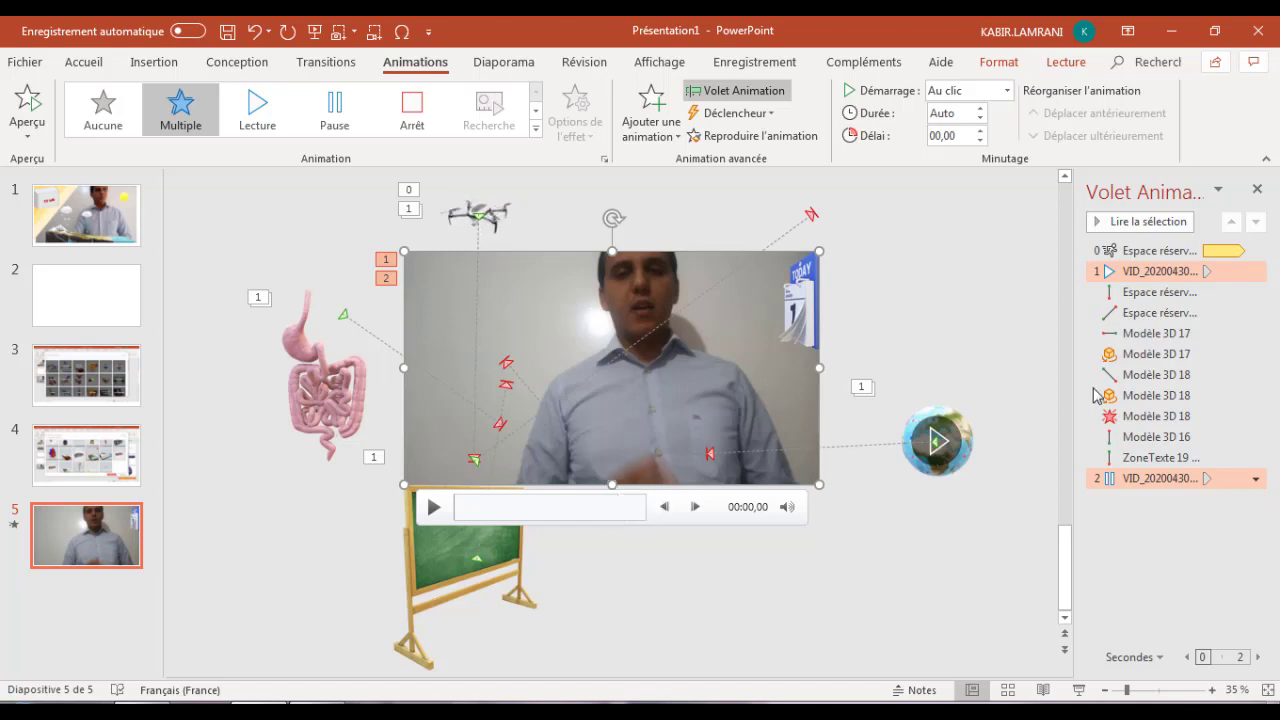
{"action": "left_click", "coordinate": [1150, 312]}
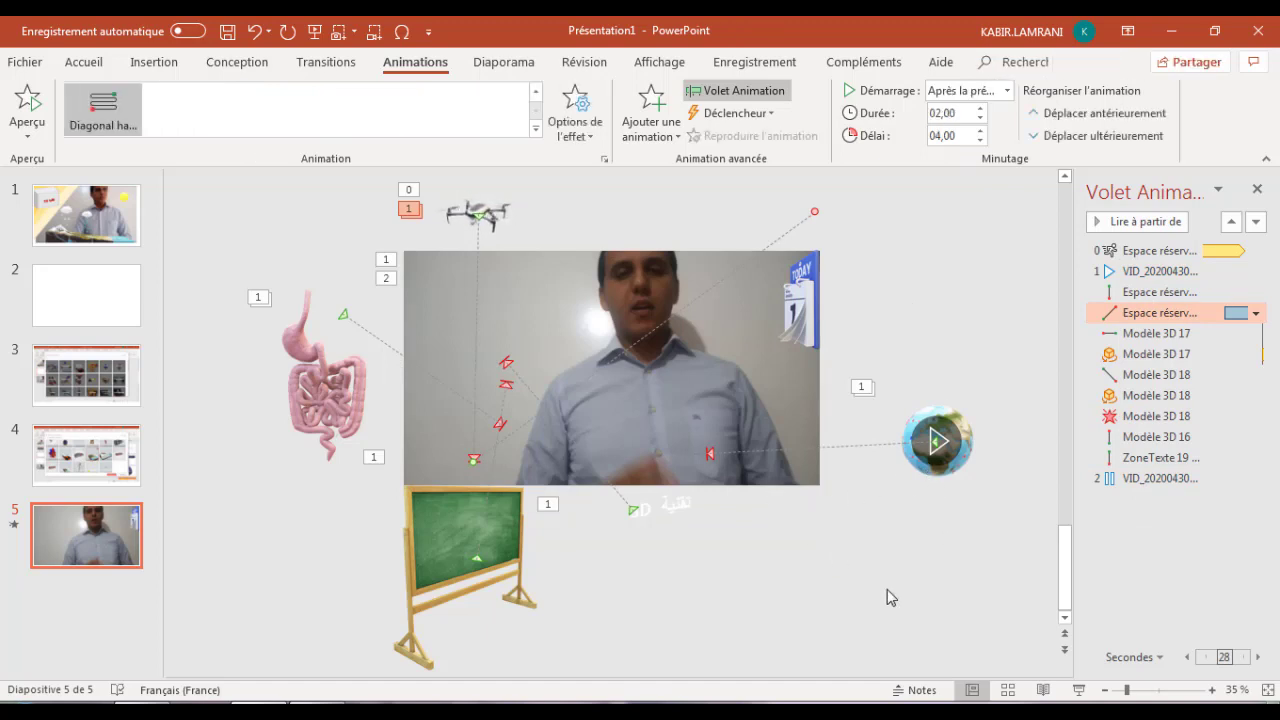
{"action": "left_click", "coordinate": [616, 445]}
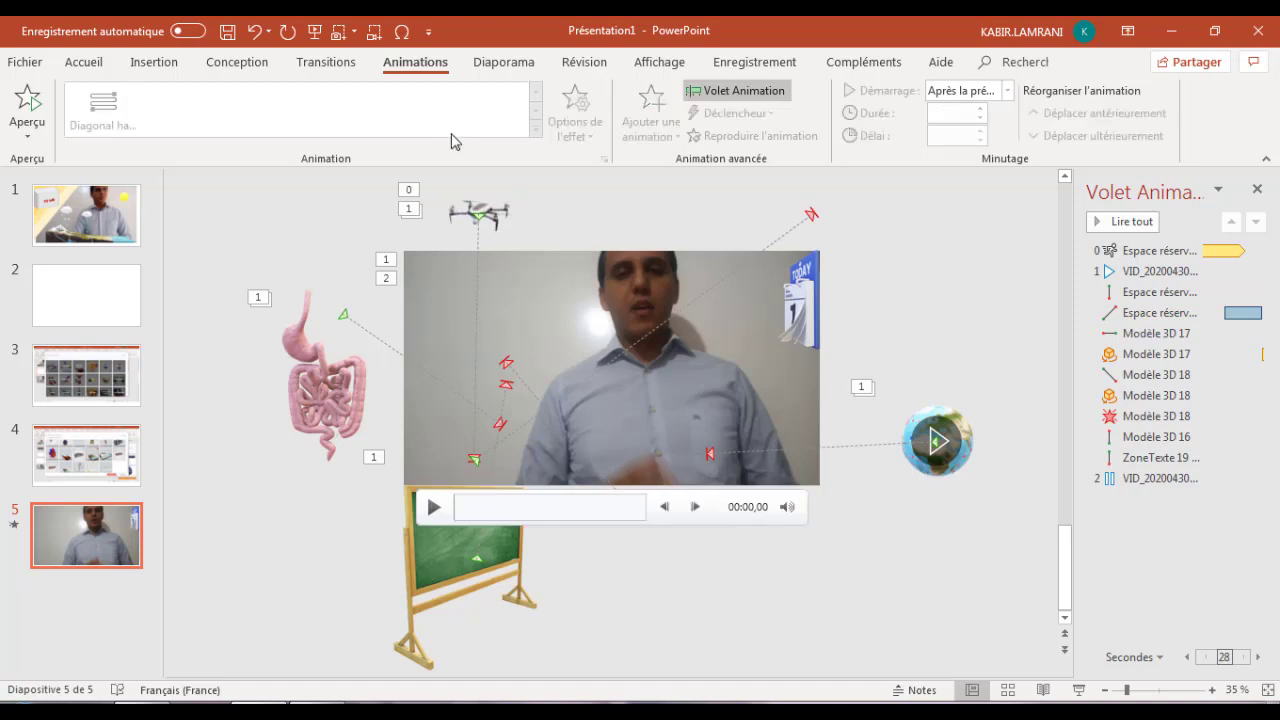
{"action": "left_click", "coordinate": [291, 541]}
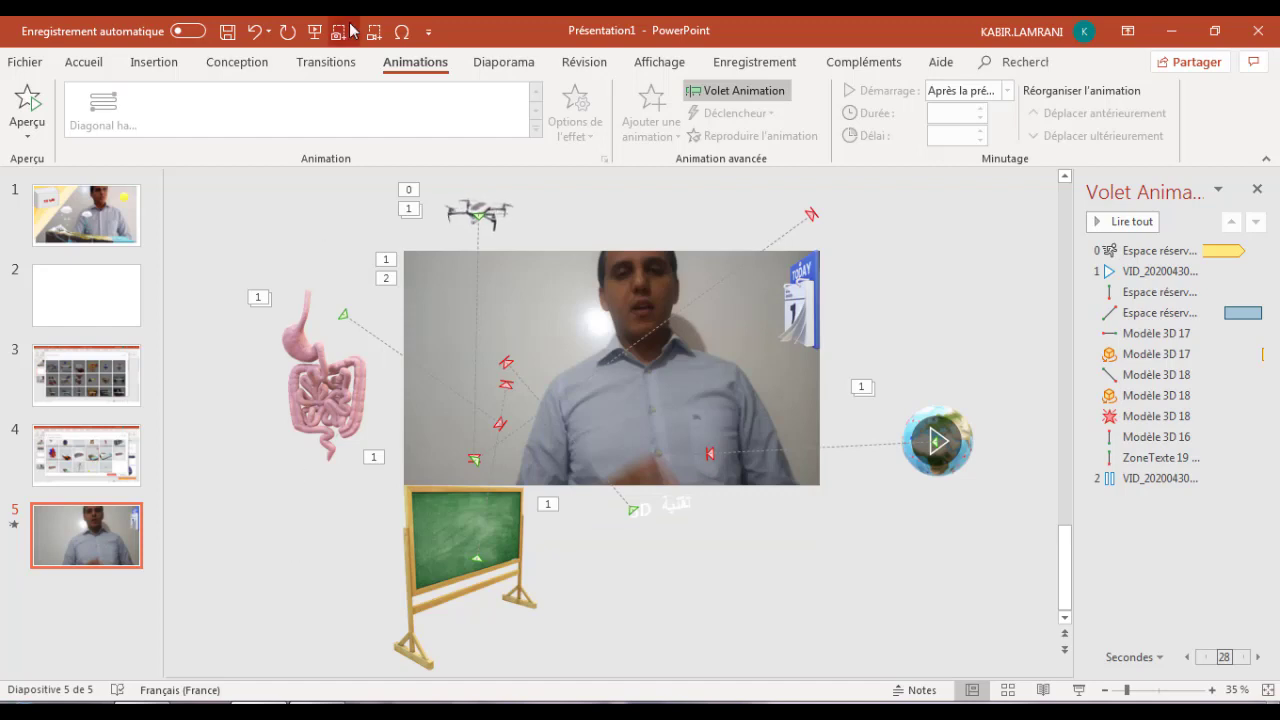
Check the Modèles 3D file and online sources, then close the list without inserting
{"action": "left_click", "coordinate": [155, 63]}
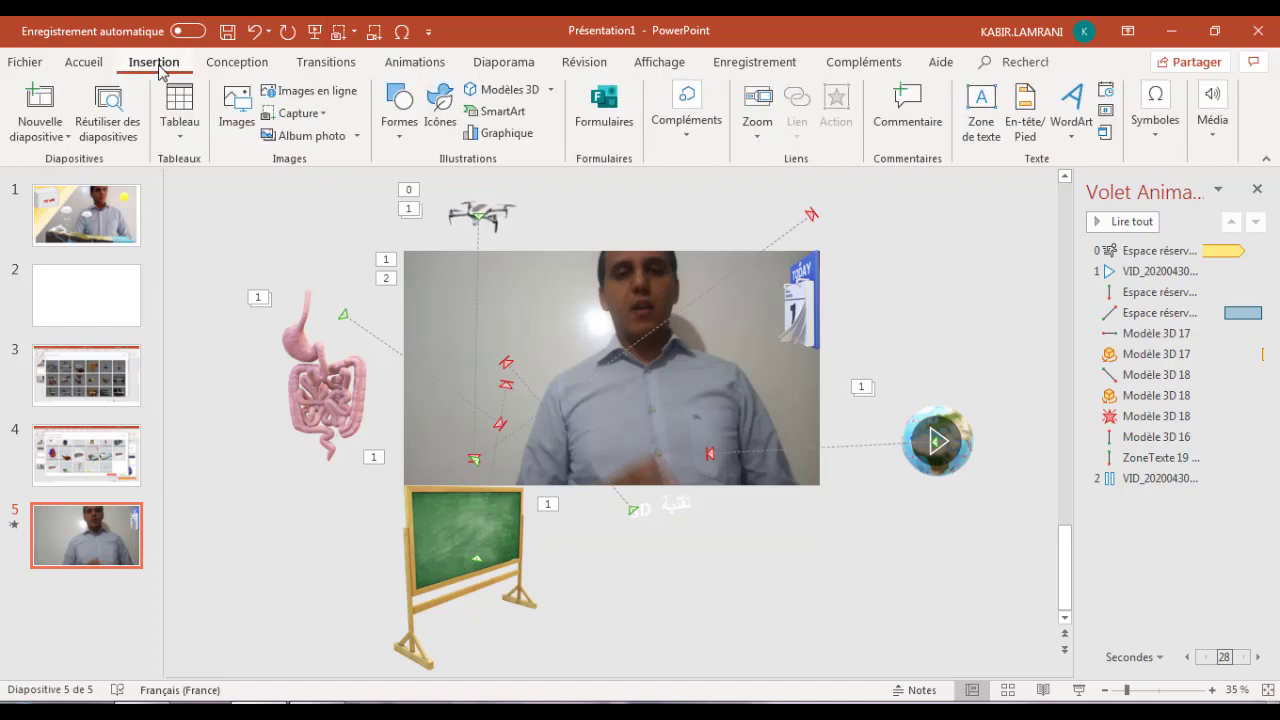
{"action": "left_click", "coordinate": [551, 90]}
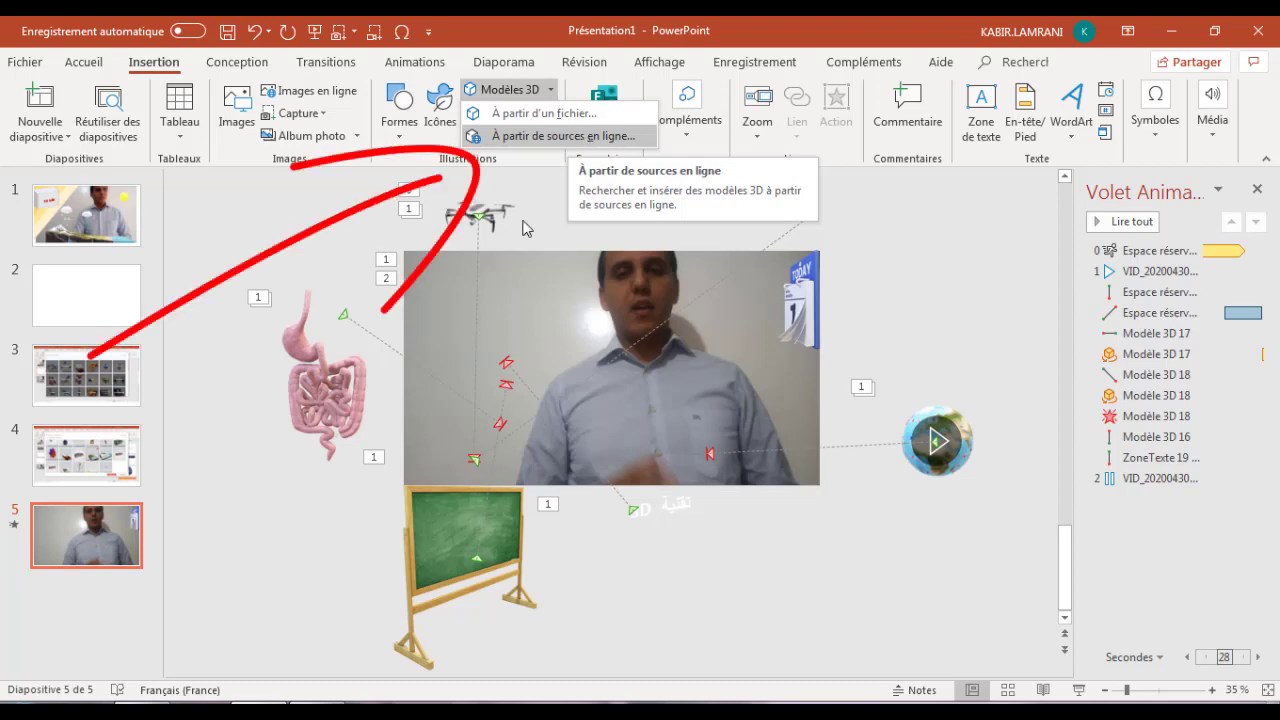
{"action": "left_click", "coordinate": [105, 385]}
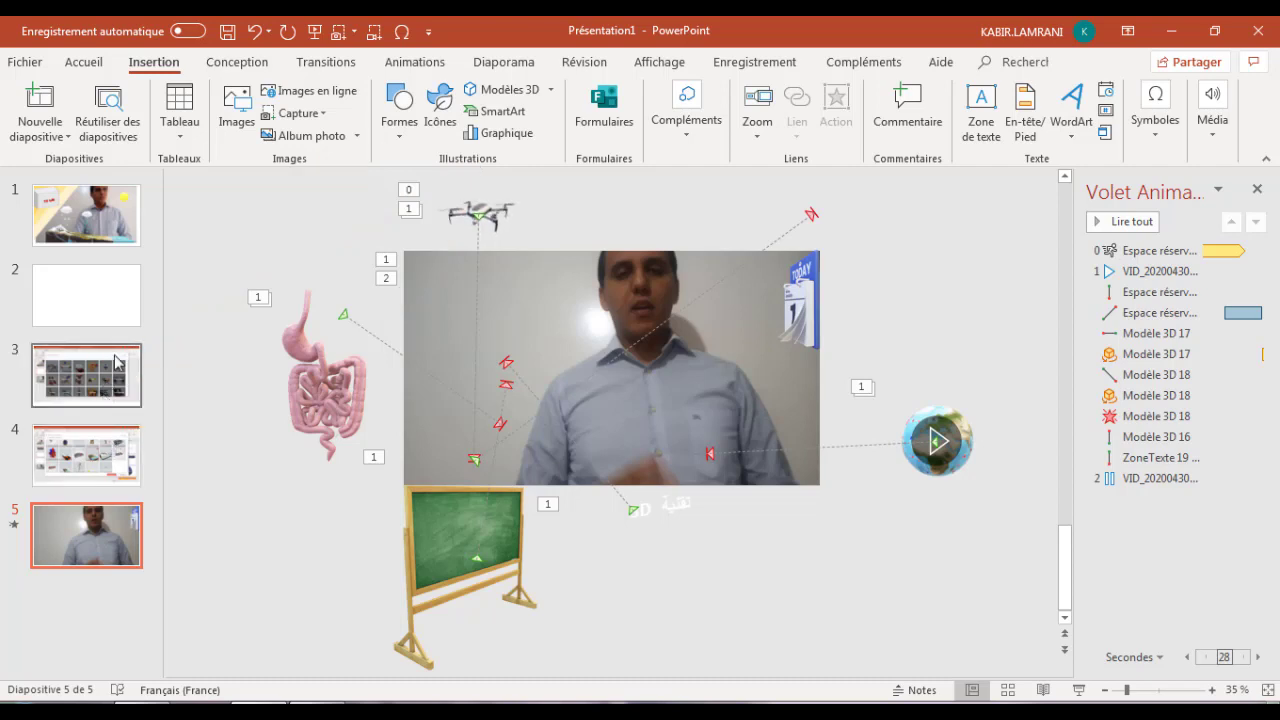
{"action": "left_click", "coordinate": [117, 365]}
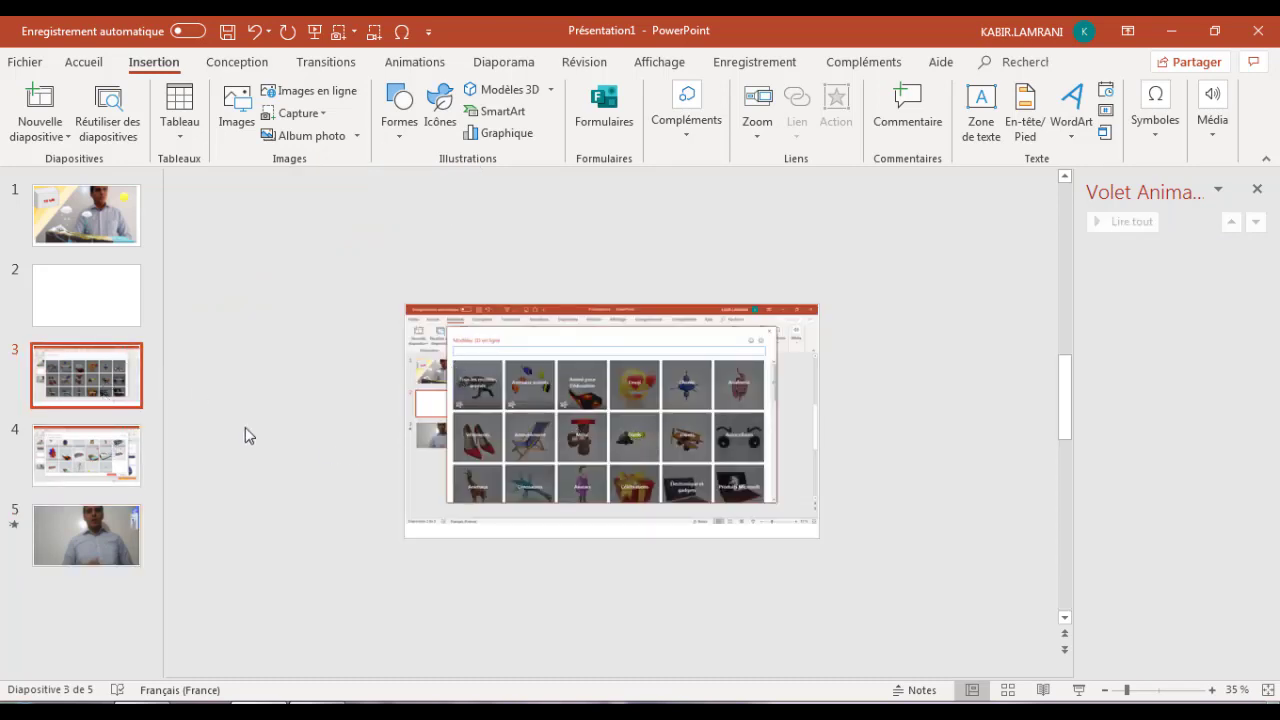
{"action": "left_click", "coordinate": [105, 460]}
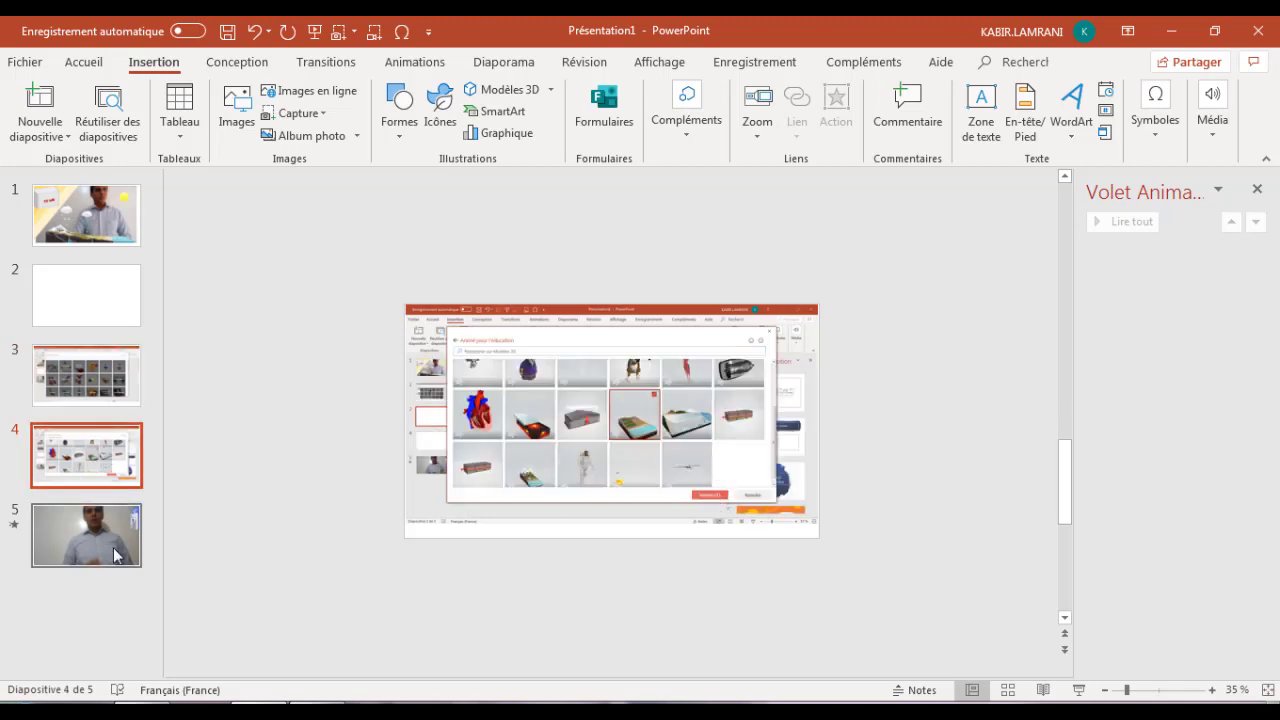
{"action": "left_click", "coordinate": [105, 555]}
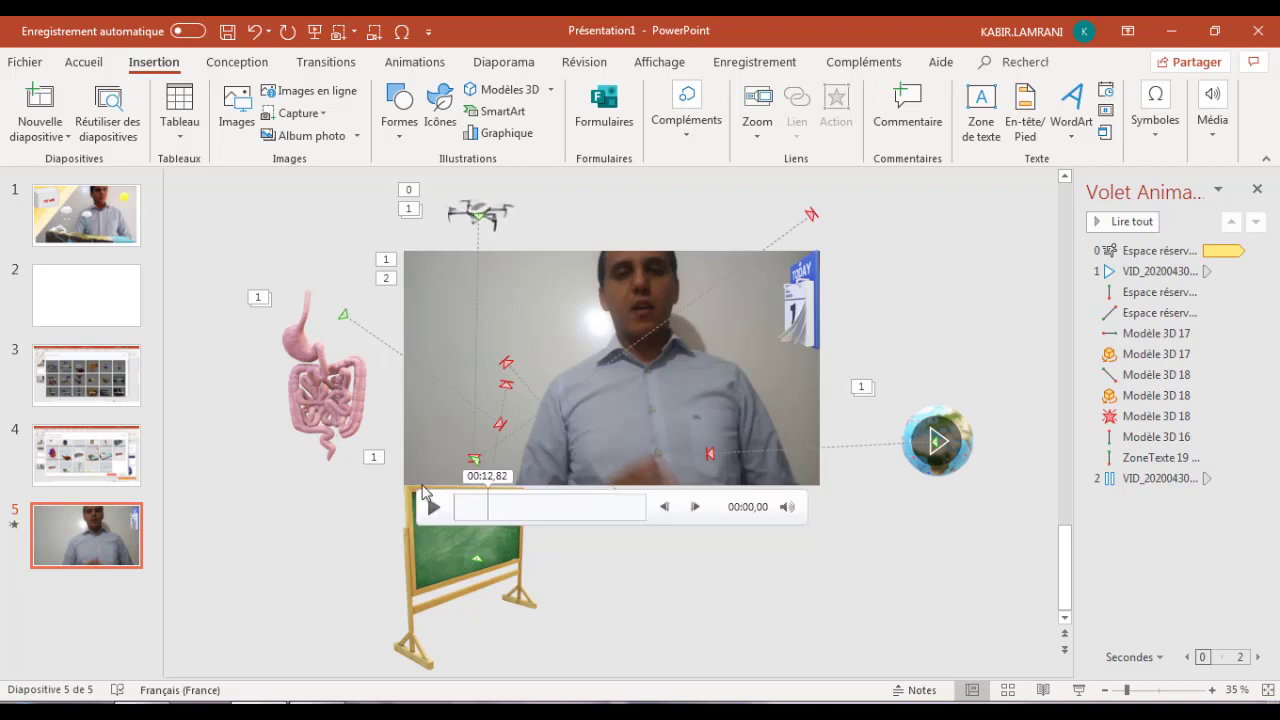
Browse Autres mouvements motion paths for the intestines model, then cancel with Annuler
{"action": "left_click", "coordinate": [321, 390]}
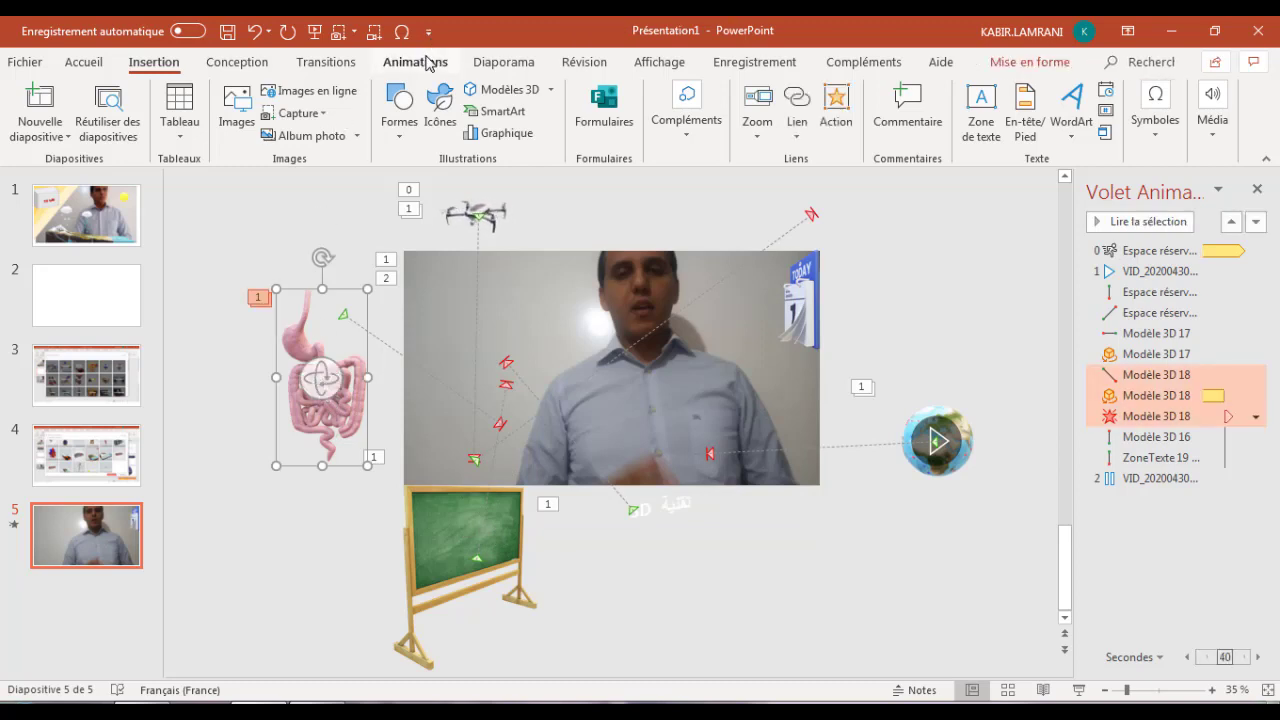
{"action": "left_click", "coordinate": [427, 63]}
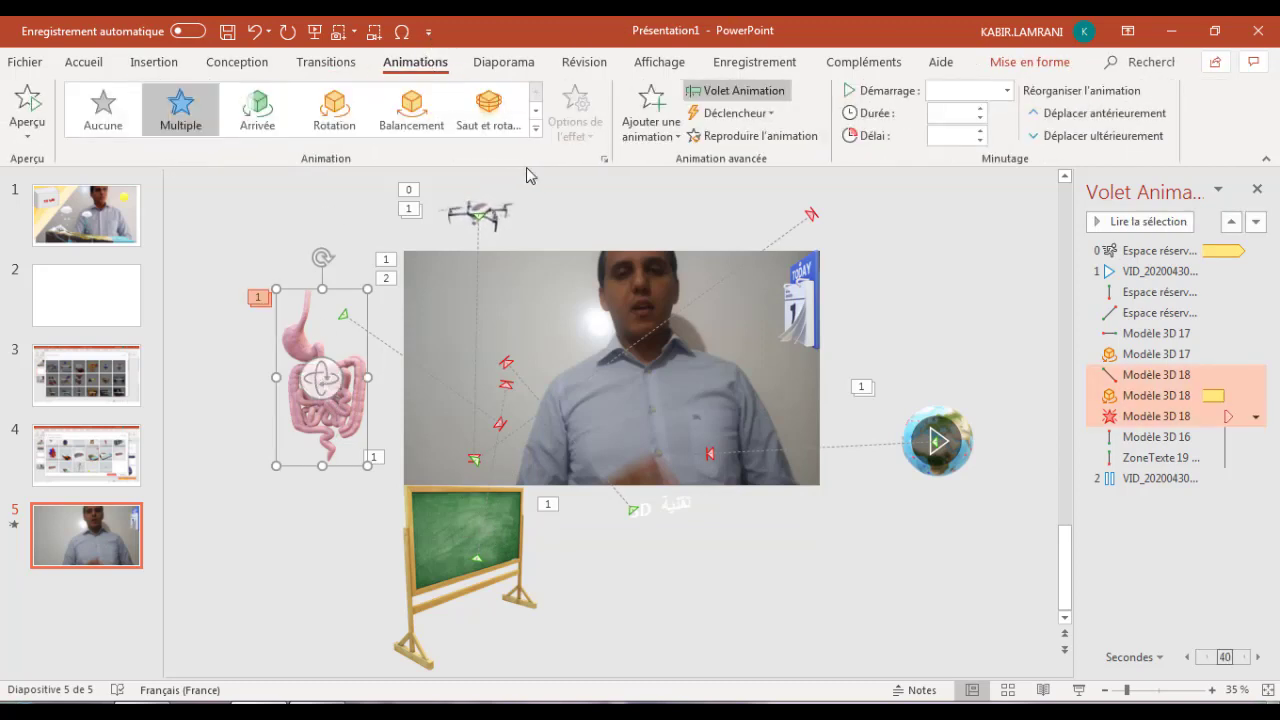
{"action": "left_click", "coordinate": [648, 128]}
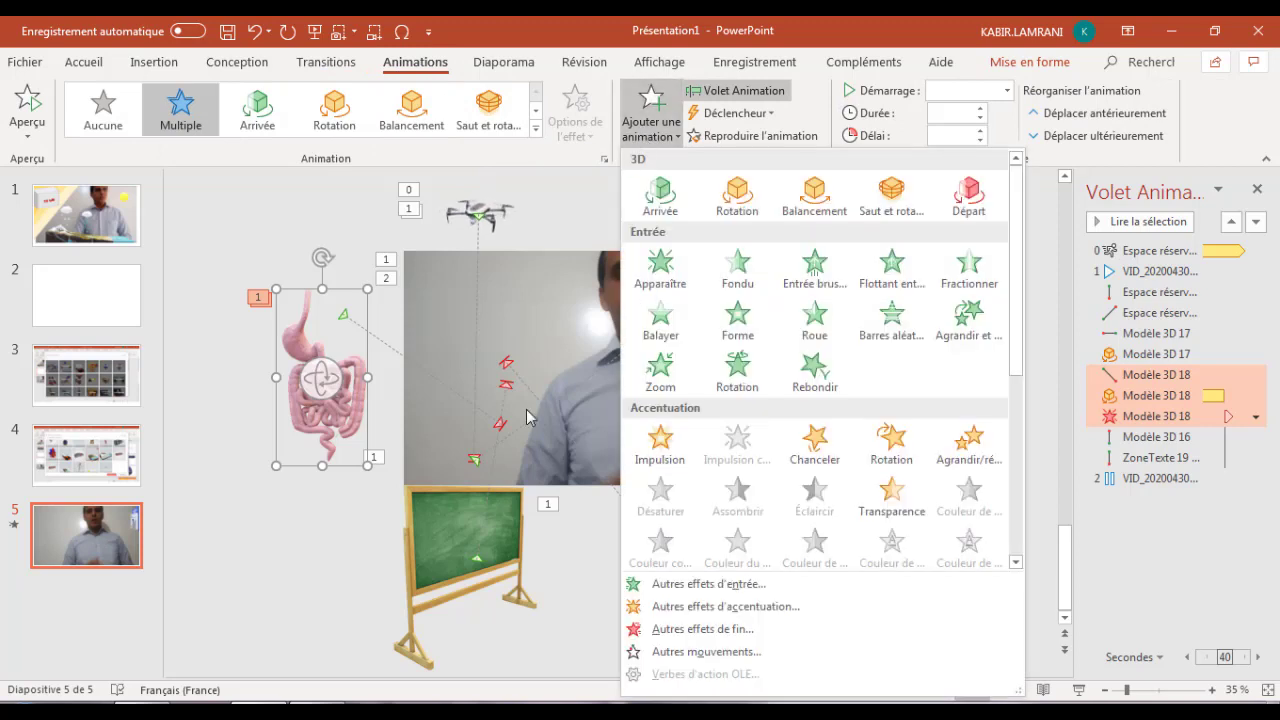
{"action": "left_click", "coordinate": [688, 656]}
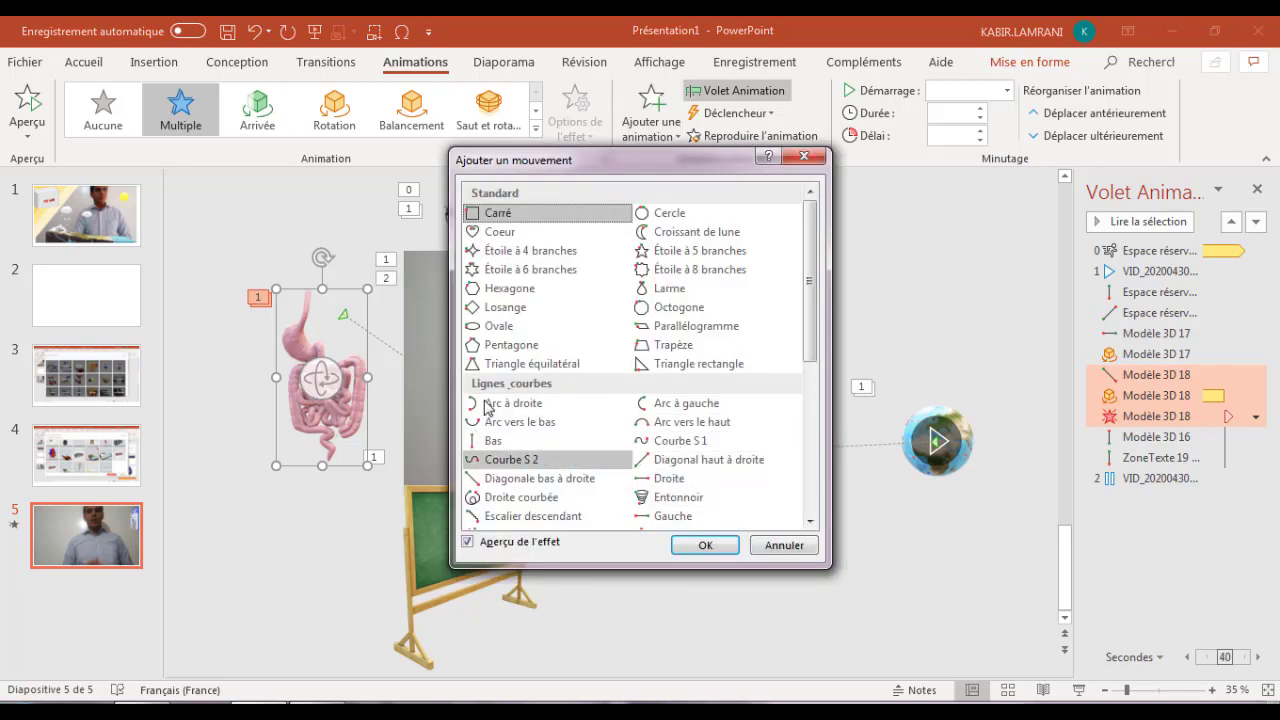
{"action": "left_click", "coordinate": [784, 546]}
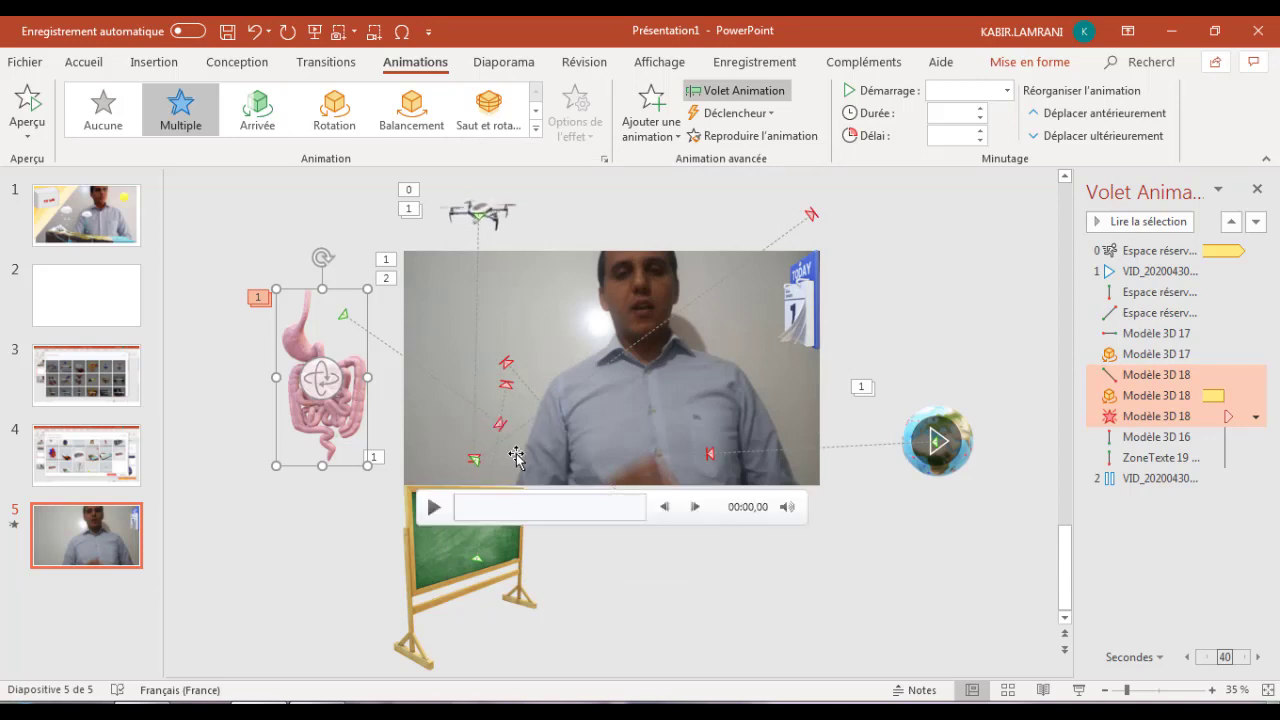
{"action": "mouse_move", "coordinate": [611, 368]}
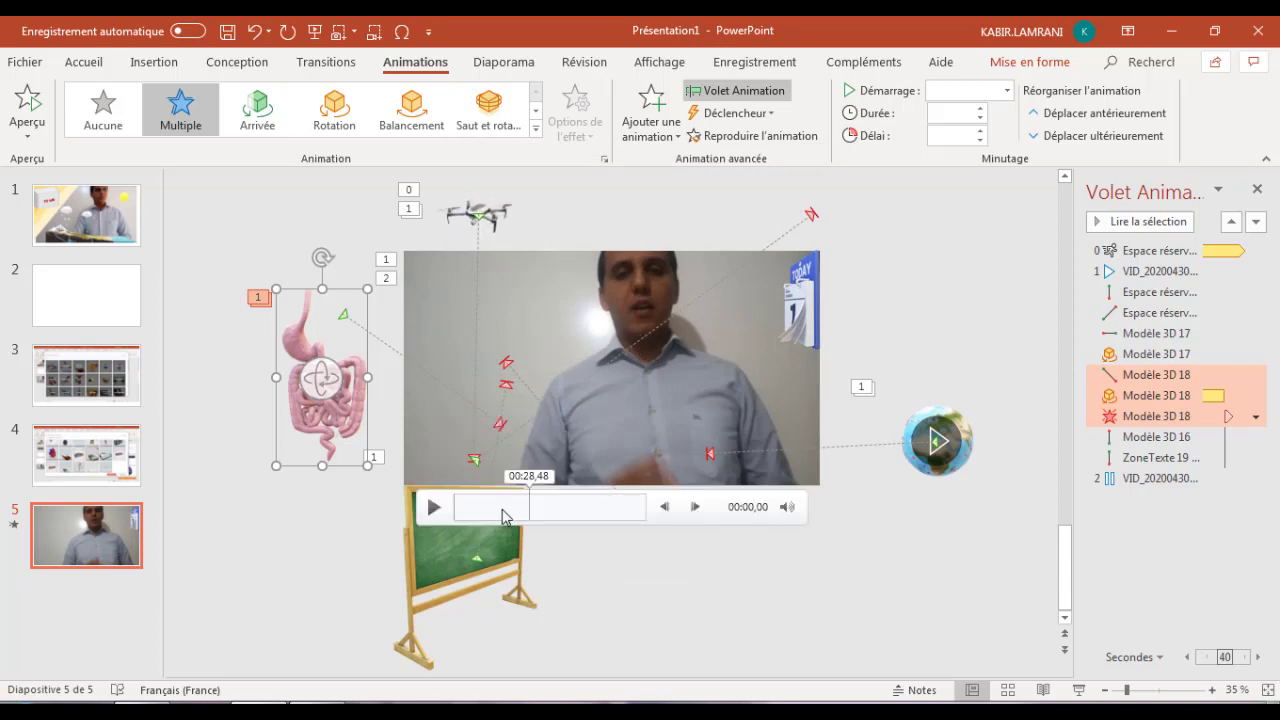
{"action": "left_click", "coordinate": [502, 512]}
{"action": "left_click", "coordinate": [502, 514]}
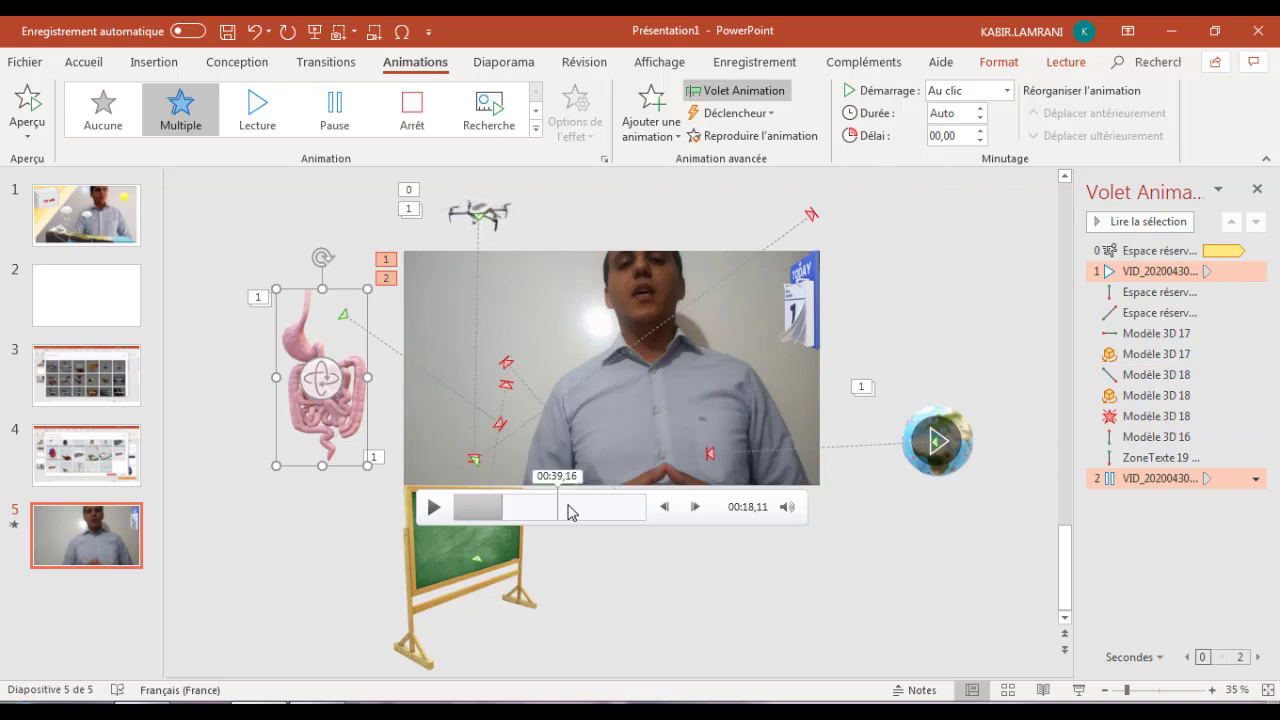
{"action": "left_click", "coordinate": [567, 508]}
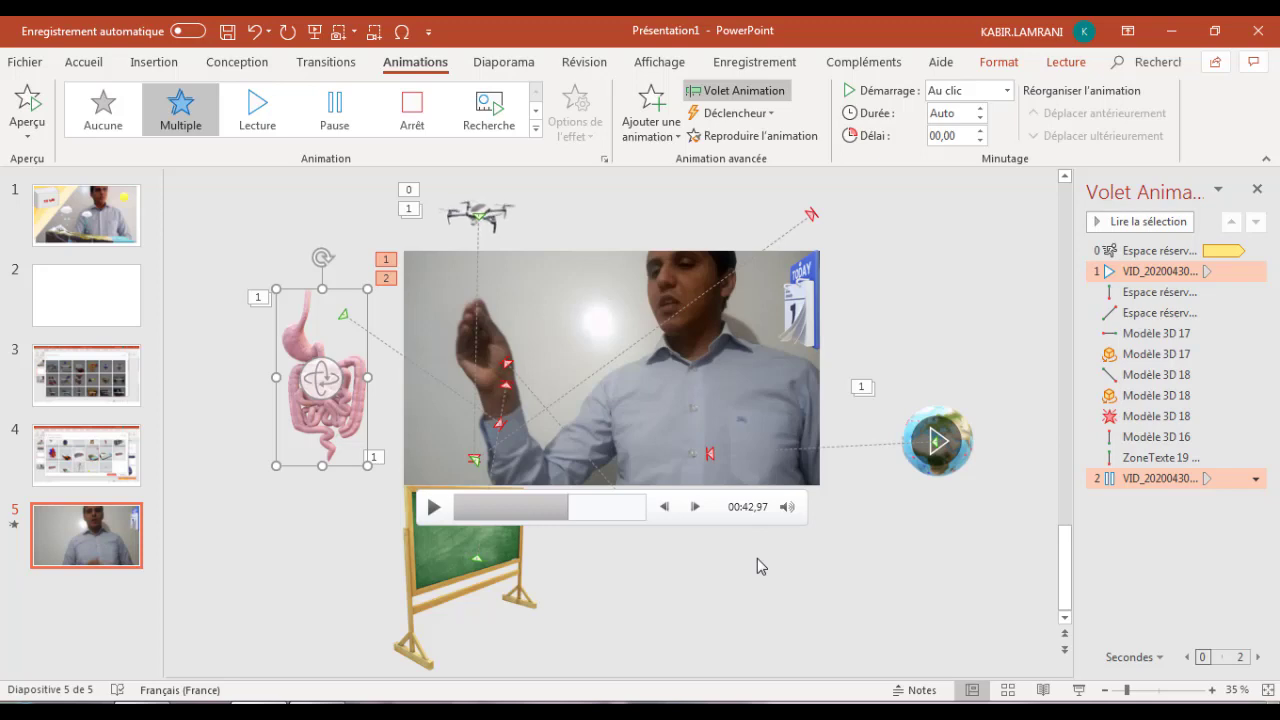
{"action": "left_click", "coordinate": [922, 260]}
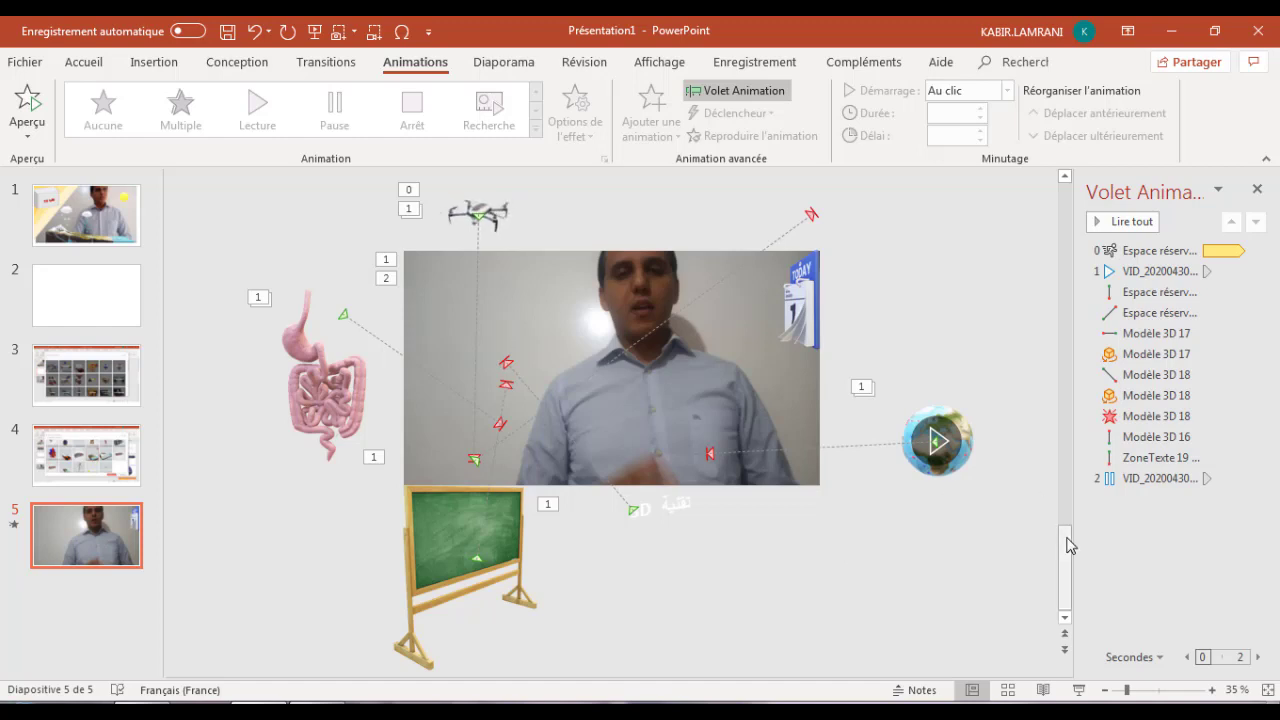
Return to slide 1 with the presenter video, water-cycle landscape and labelled 3D cube
{"action": "scroll", "coordinate": [1068, 395], "scroll_direction": "up", "scroll_amount": 2}
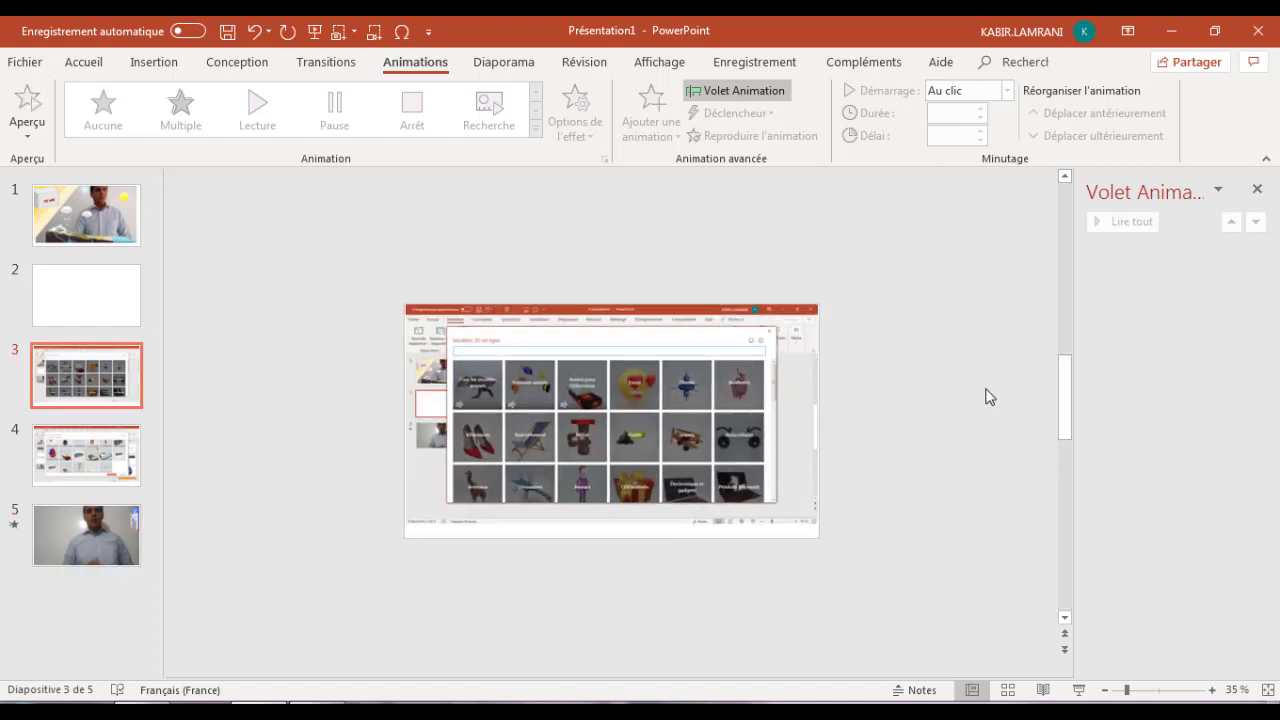
{"action": "left_click_drag", "start_coordinate": [1065, 385], "coordinate": [1063, 318]}
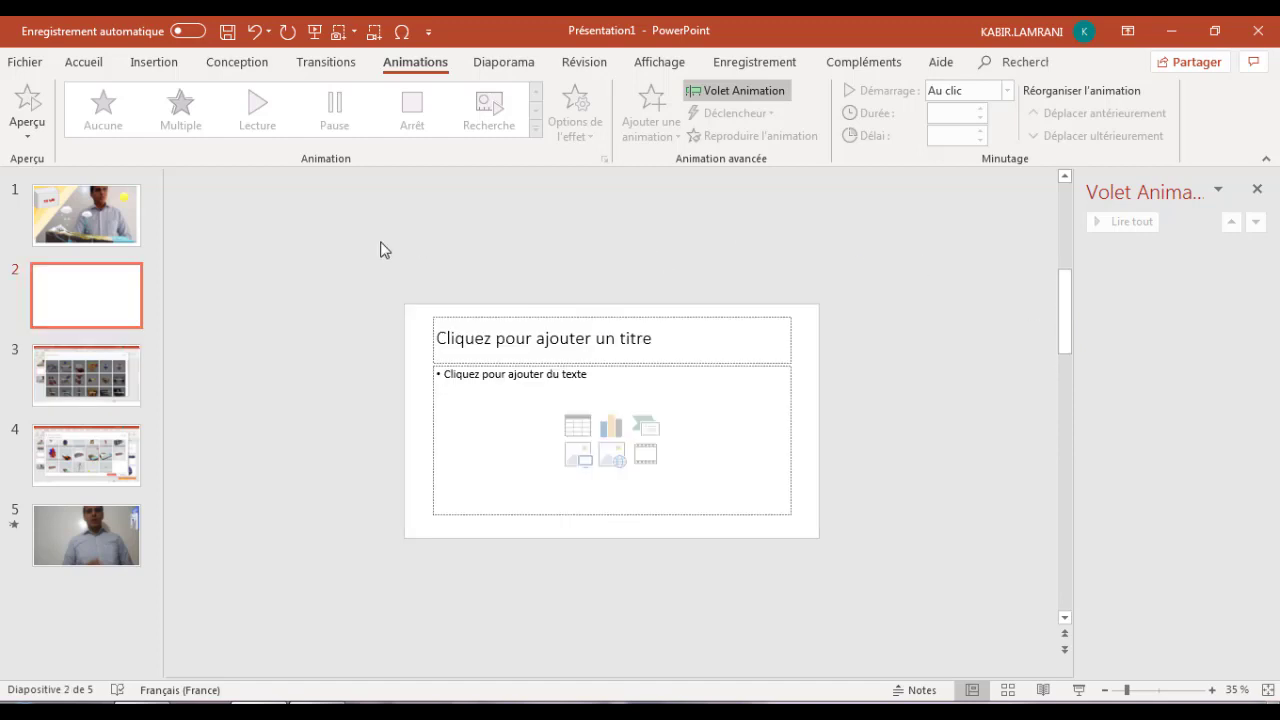
{"action": "left_click", "coordinate": [107, 218]}
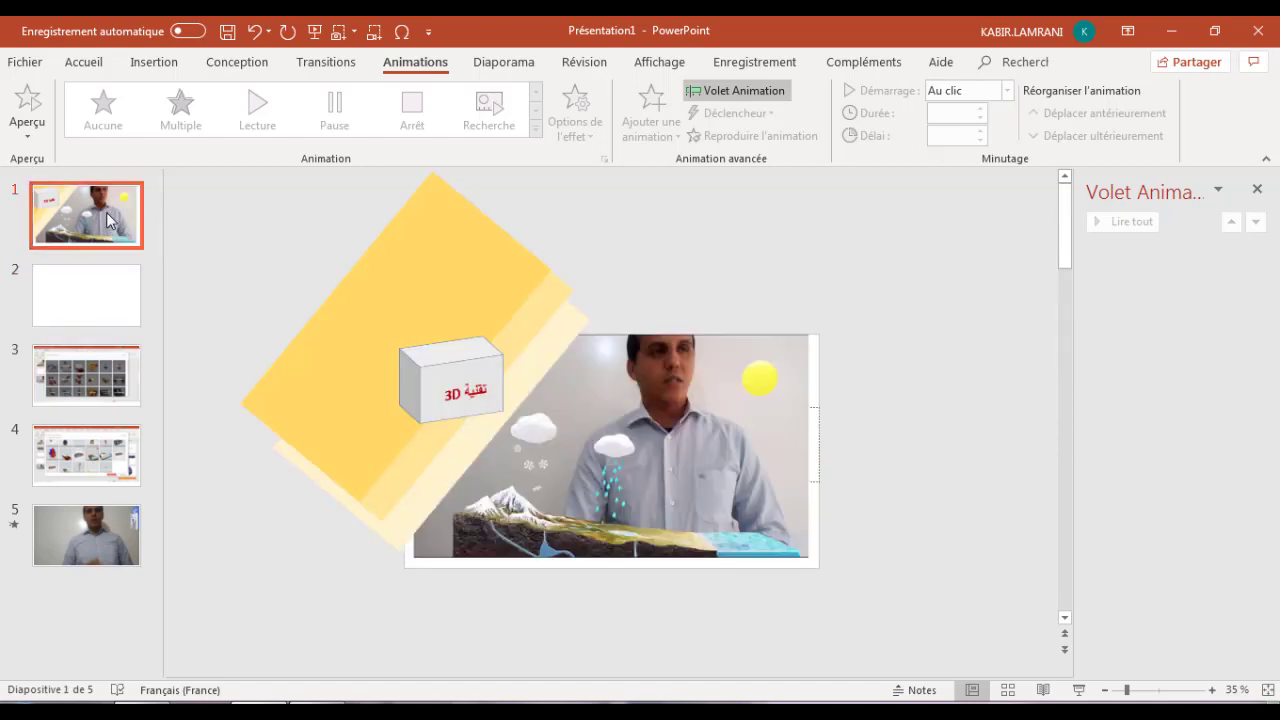